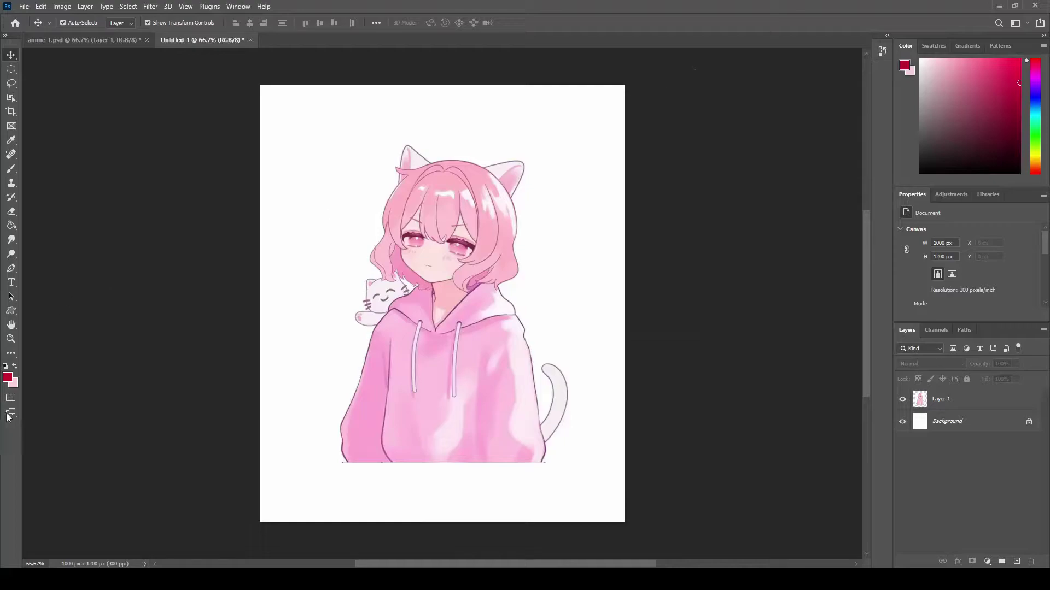
Set the foreground colour to black.
left_click(8, 377)
left_click(526, 289)
left_click(636, 127)
With the Pen tool, place curved anchors down the bang strand above the left eye.
left_click(11, 269)
scroll(392, 330, "up", 5)
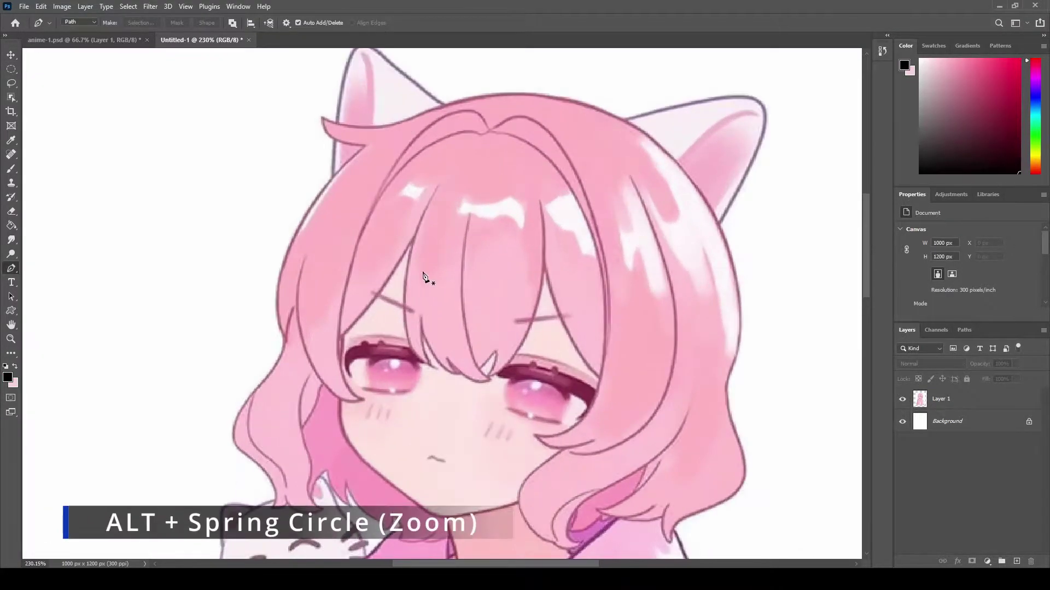
scroll(391, 330, "up", 1)
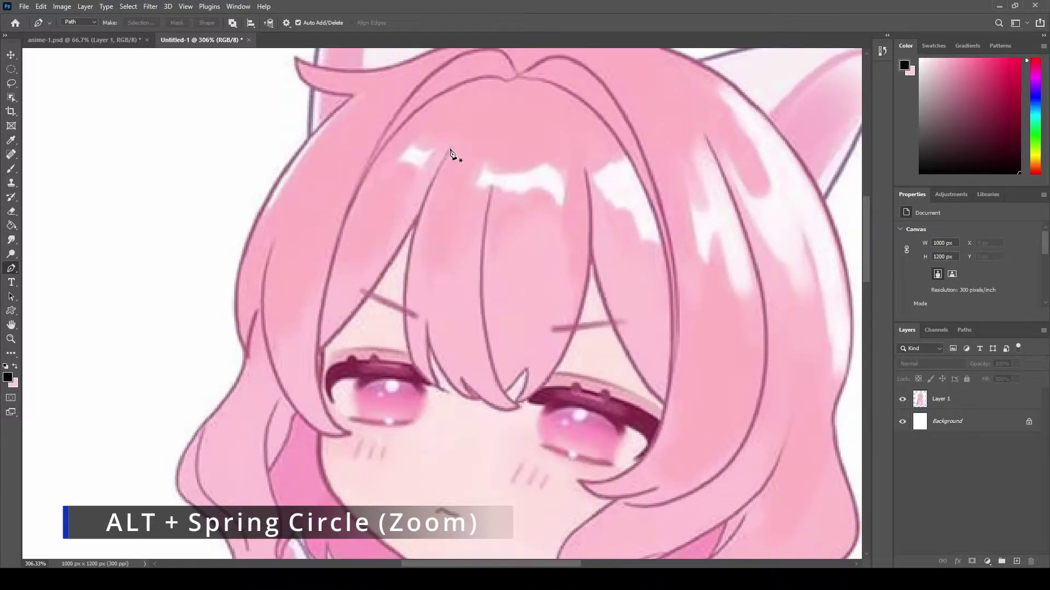
left_click(449, 148)
left_click_drag(408, 346, 426, 471)
left_click_drag(423, 383, 450, 385)
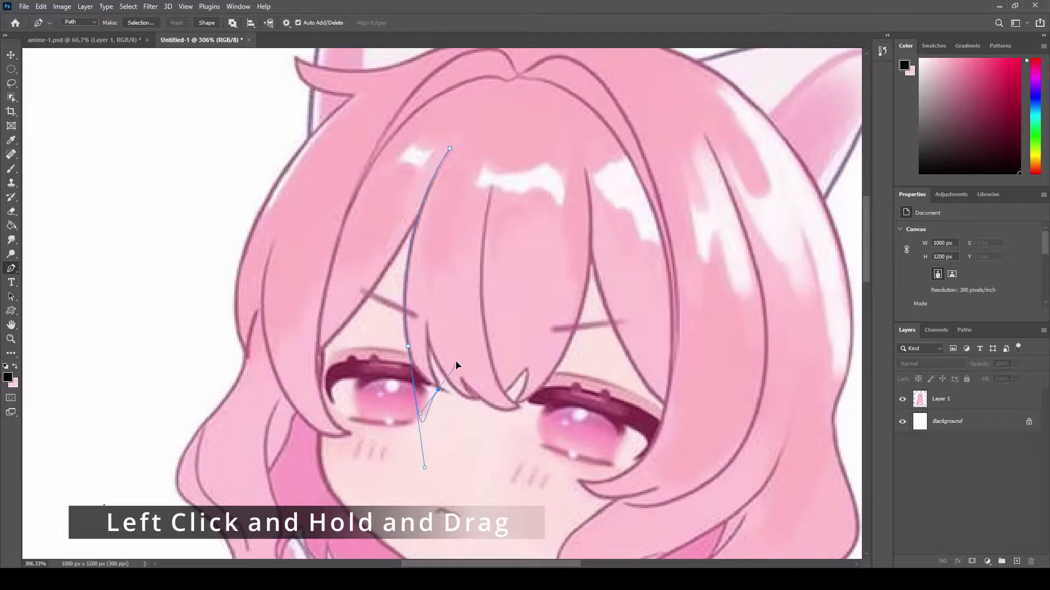
Adjust the curve handles so the path follows the bang strand.
scroll(441, 426, "up", 2)
mouse_move(419, 487)
left_mouse_down()
mouse_move(402, 337)
mouse_move(393, 342)
mouse_move(417, 363)
mouse_move(445, 304)
mouse_move(431, 250)
left_mouse_up()
scroll(437, 375, "up", 2)
scroll(434, 372, "up", 2)
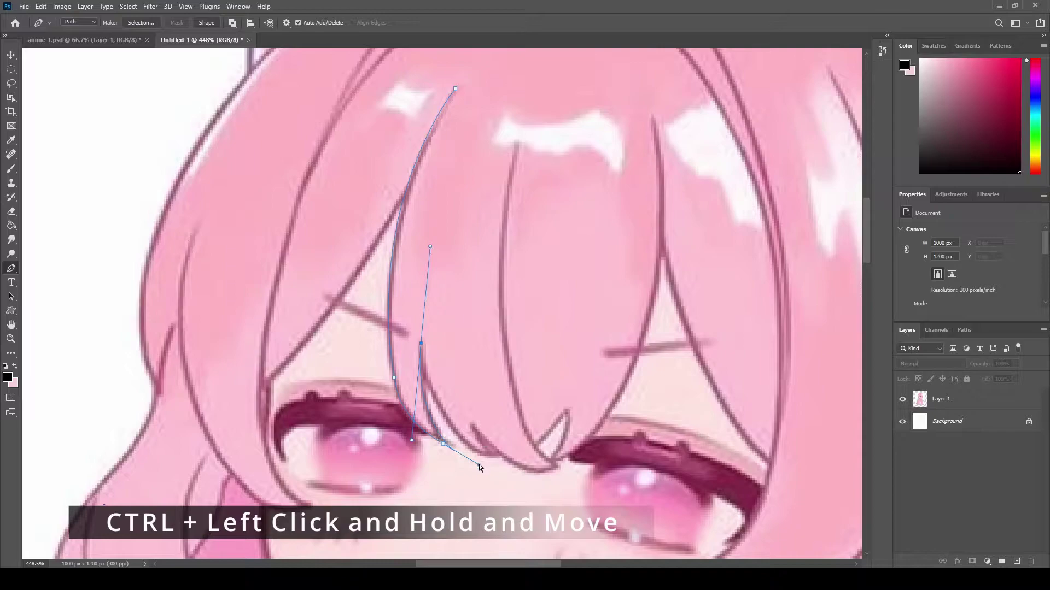
left_click_drag(479, 468, 470, 450)
Add a new layer and stroke the bang path with the brush.
left_click(1015, 562)
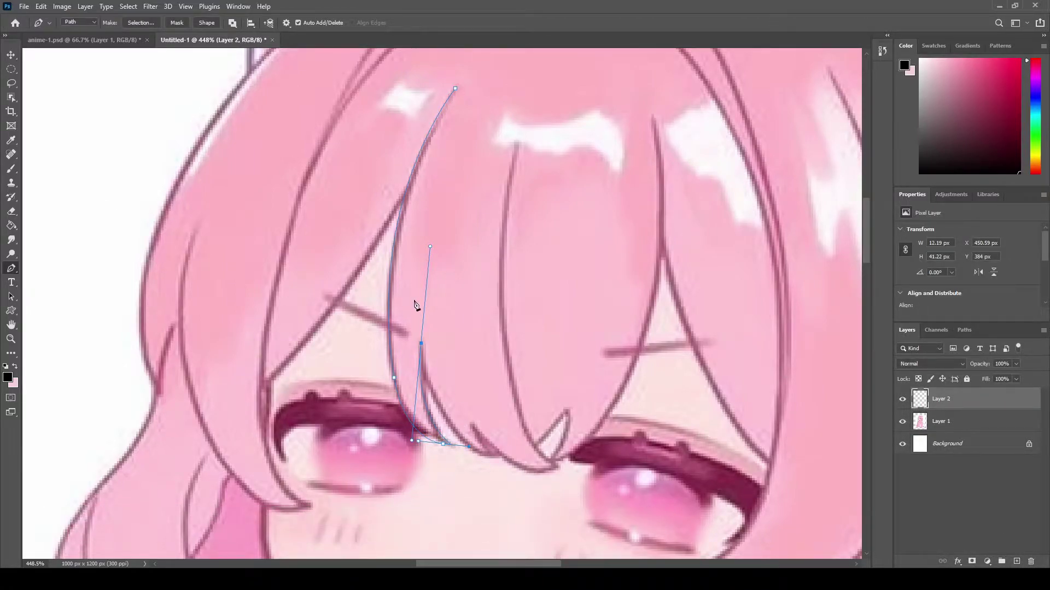
right_click(416, 305)
left_click(442, 367)
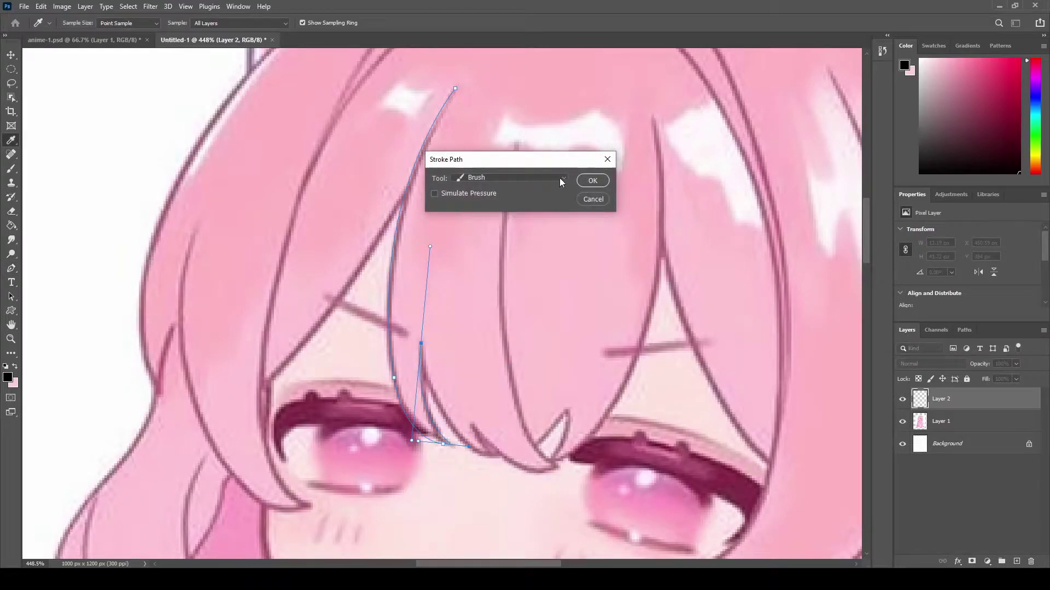
left_click(593, 181)
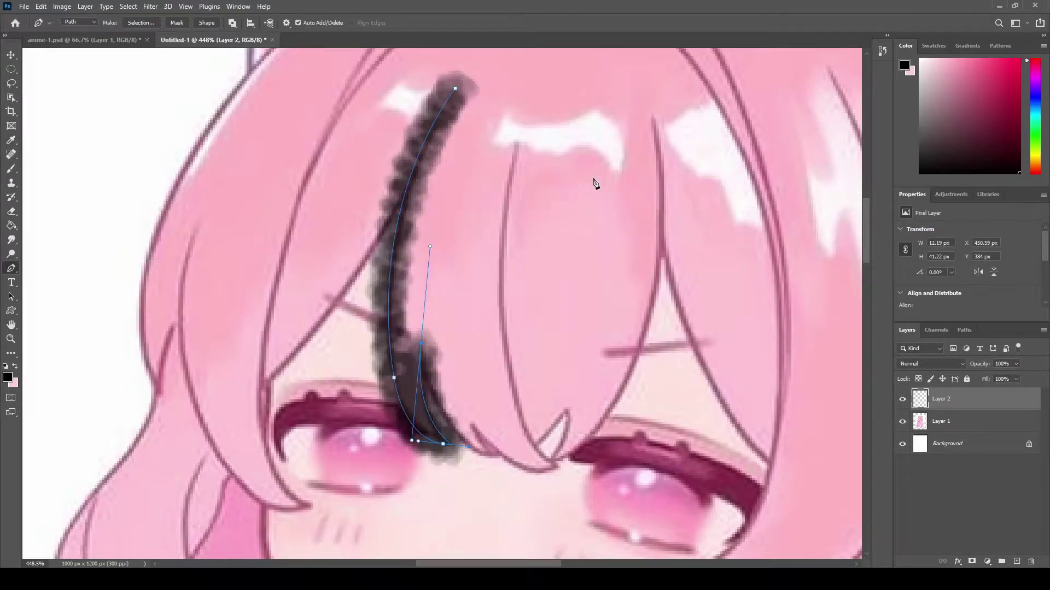
Switch to a Hard Round 3 px brush and undo the too-thick stroke.
left_click(11, 170)
left_click(74, 23)
left_click(82, 194)
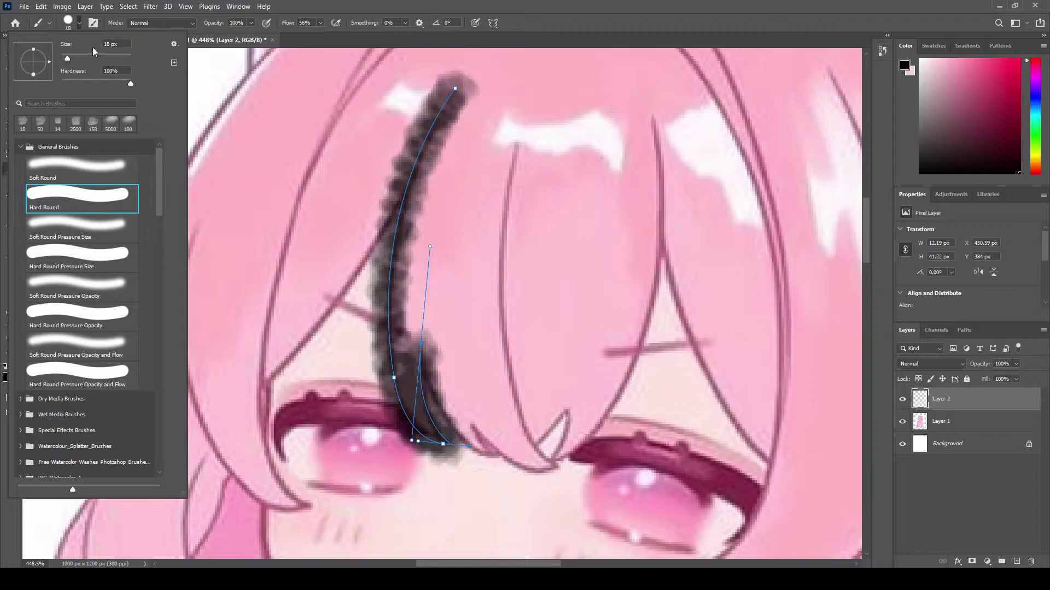
type("3")
key("Return")
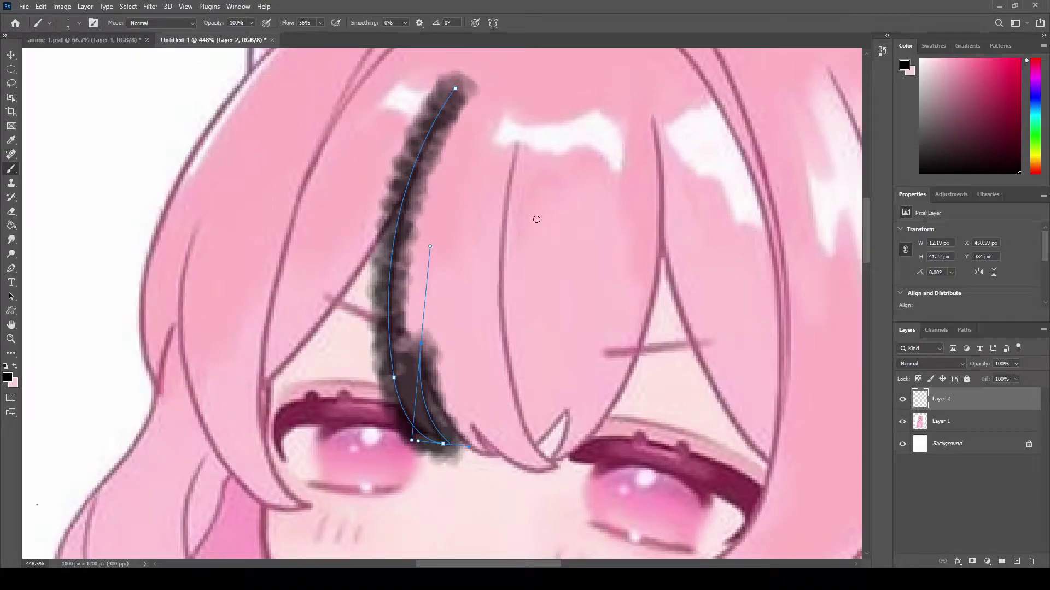
key("ctrl+z")
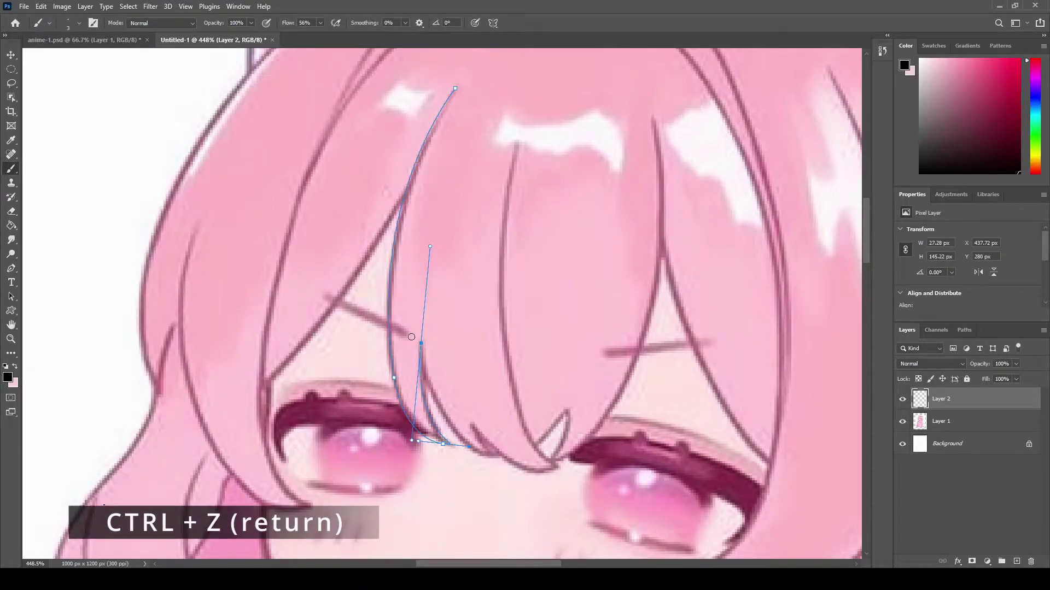
Stroke the bang path again with the 3 px brush.
key("v")
right_click(405, 264)
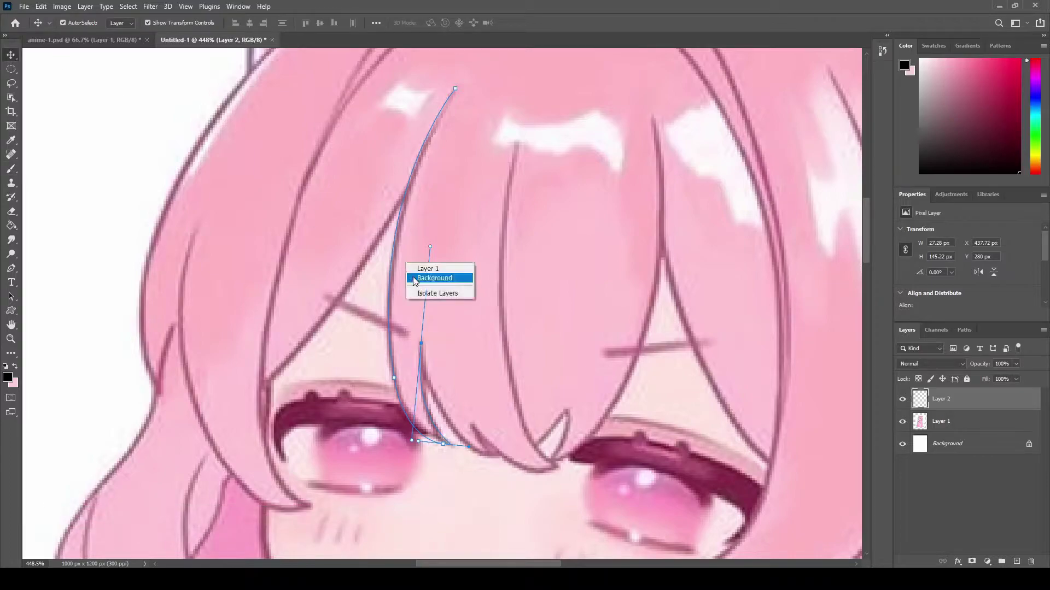
left_click(11, 268)
right_click(408, 263)
left_click(440, 342)
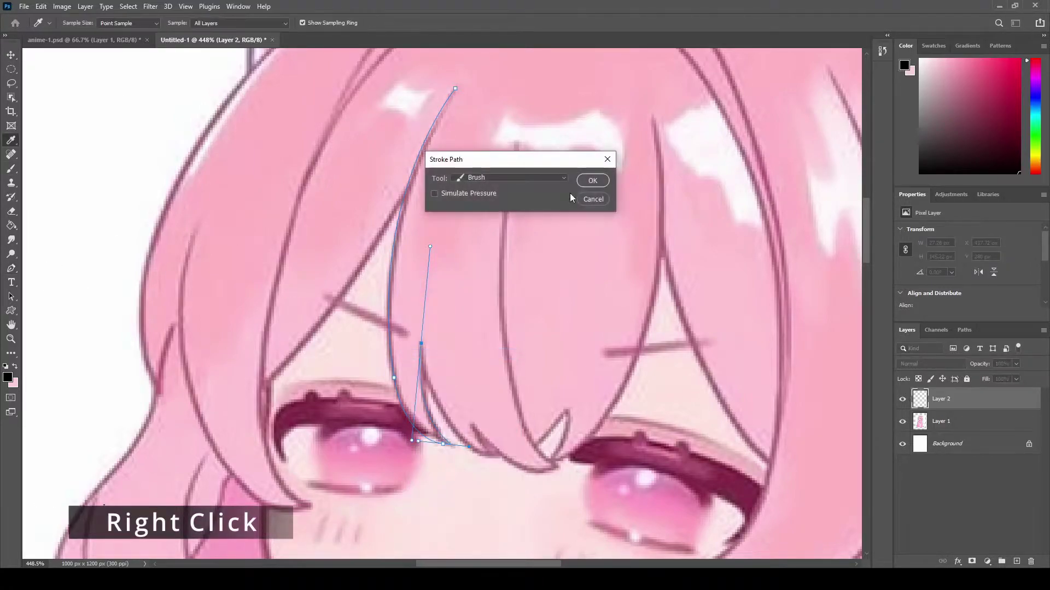
left_click(592, 182)
Delete the path and hide Layer 1's pink artwork.
right_click(436, 138)
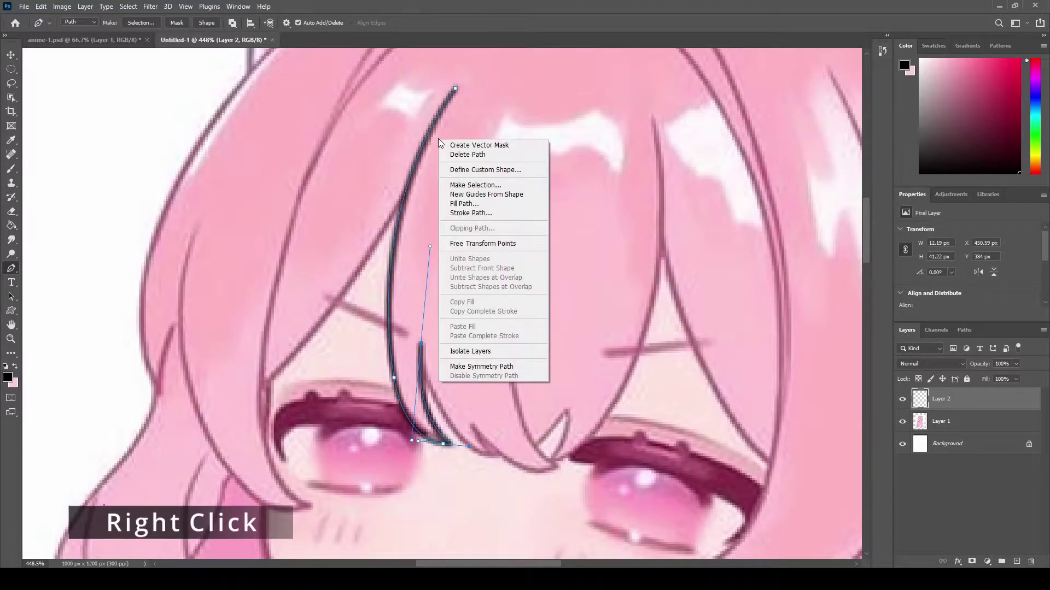
left_click(475, 159)
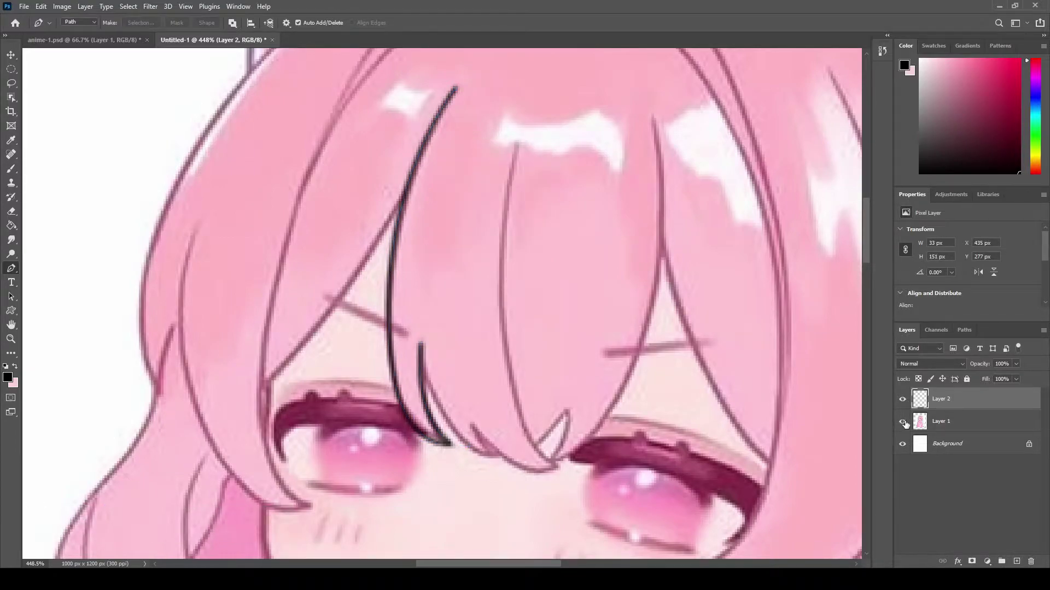
left_click(903, 421)
scroll(363, 398, "down", 5)
scroll(398, 344, "down", 2)
Show Layer 1's pink artwork again.
scroll(428, 351, "up", 1)
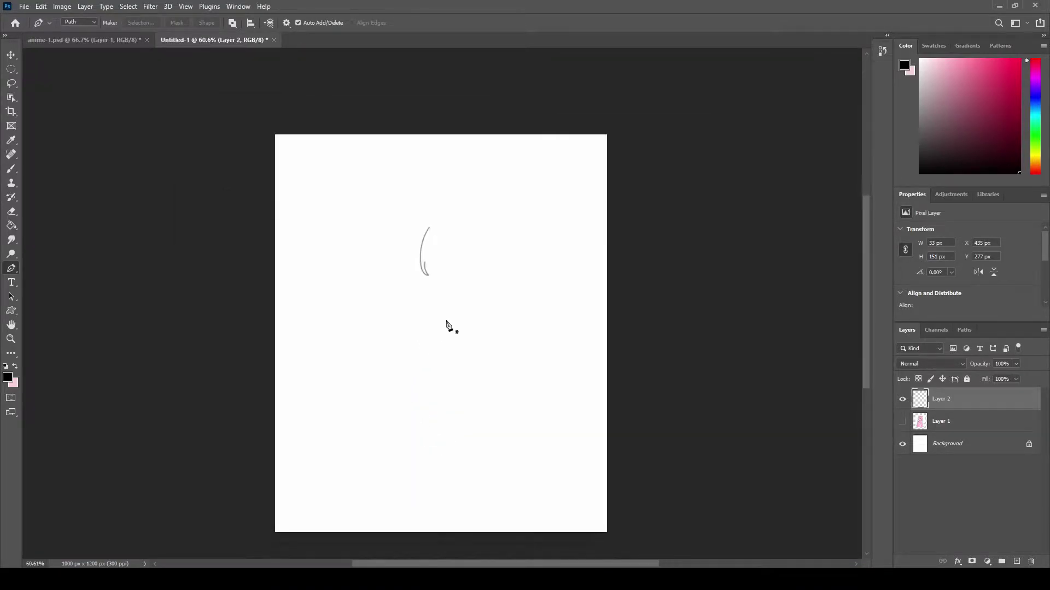
scroll(421, 284, "up", 3)
scroll(415, 306, "up", 1)
left_click(903, 421)
Start a curved Pen path along the curled bang tip beside the first line.
scroll(417, 338, "up", 3)
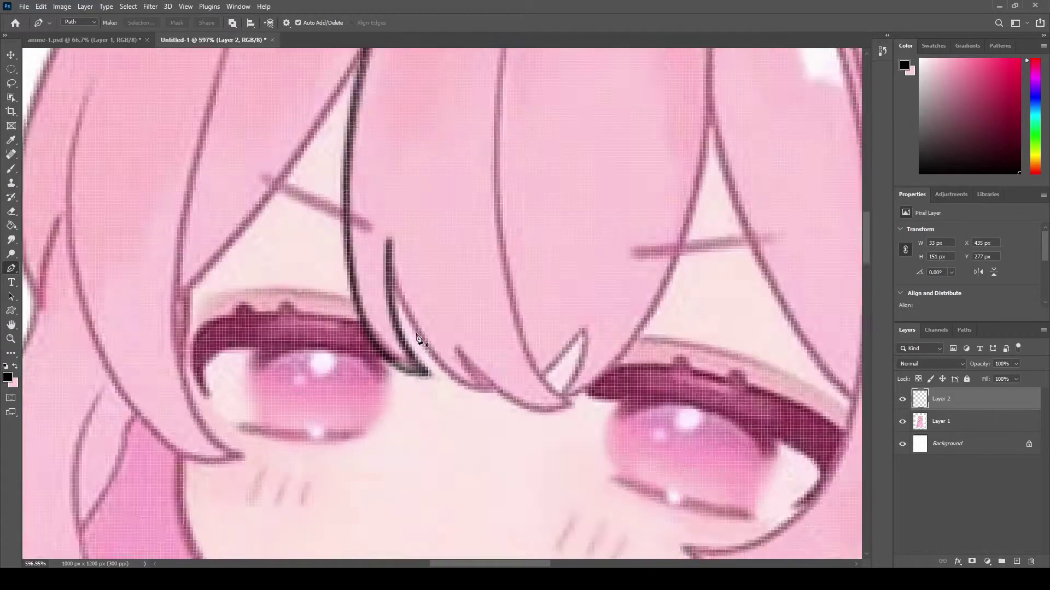
scroll(418, 337, "up", 1)
left_click(380, 243)
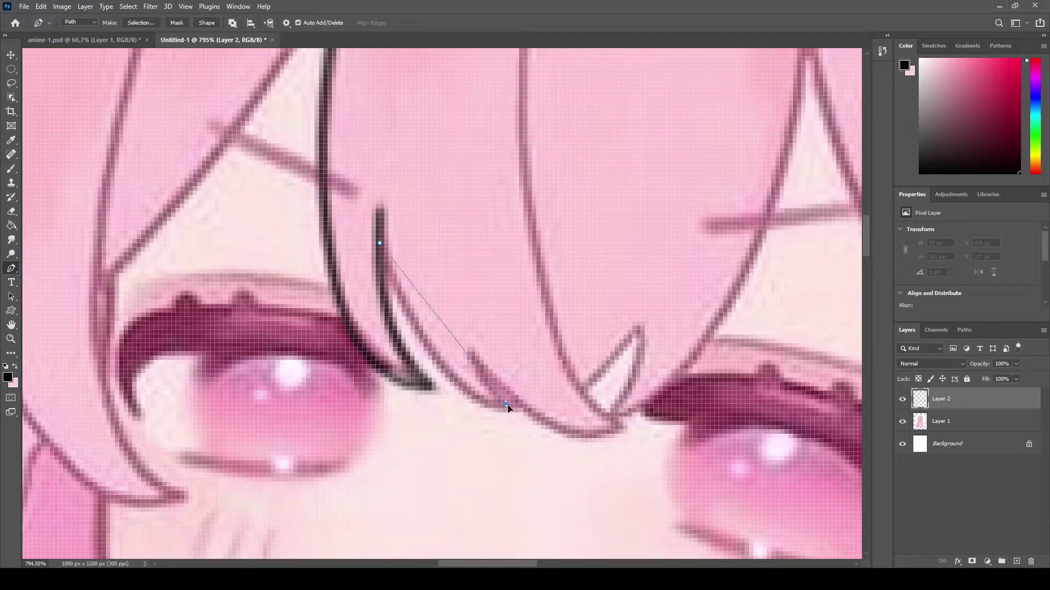
left_click_drag(509, 407, 613, 444)
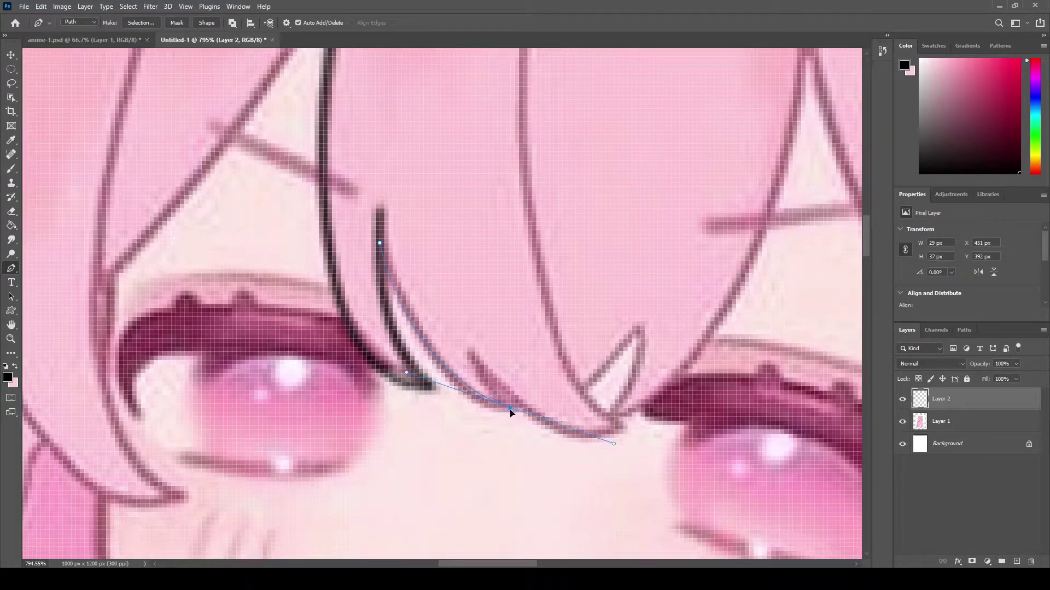
left_click_drag(472, 351, 437, 275)
key("Escape")
Reshape the path's anchors and curves to follow the bang tip and eyelid.
scroll(506, 418, "up", 2)
left_click(511, 409, "ctrl")
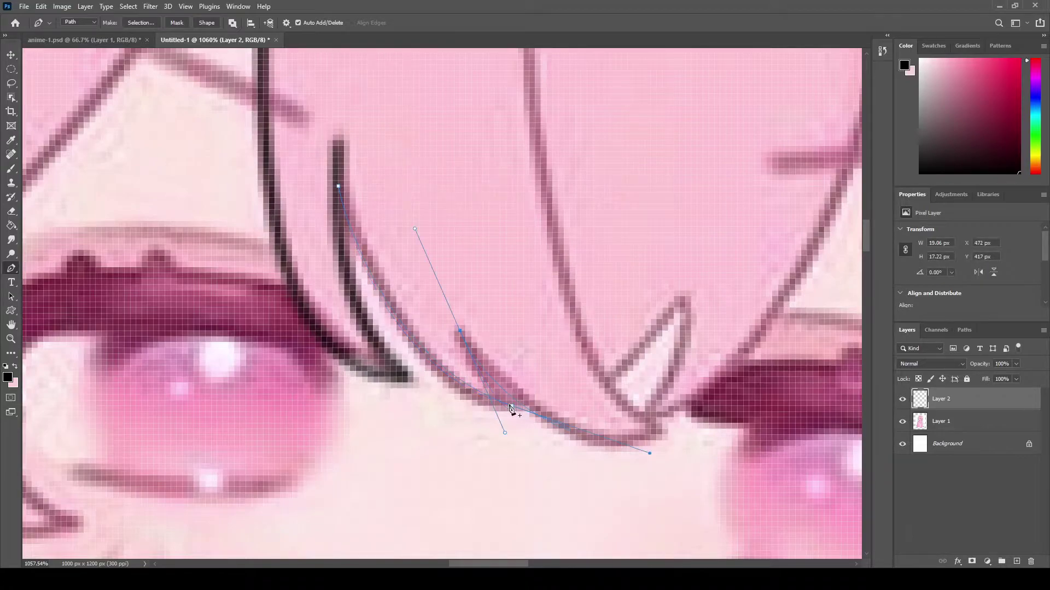
left_click_drag(616, 447, 568, 418)
left_click_drag(504, 433, 451, 373)
left_click_drag(511, 406, 505, 407)
left_click_drag(656, 438, 784, 417)
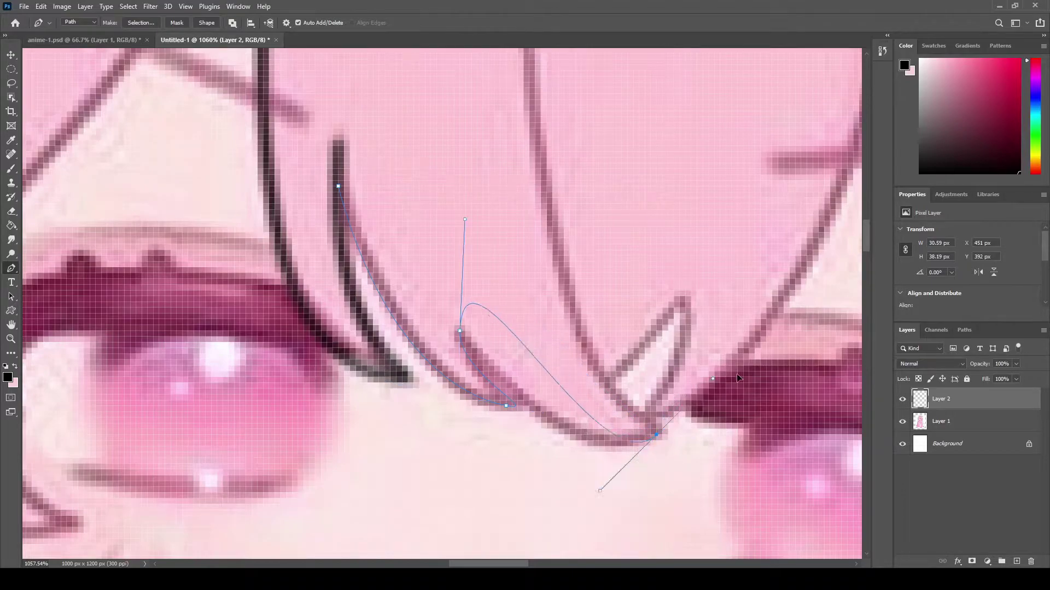
left_click_drag(465, 222, 454, 307)
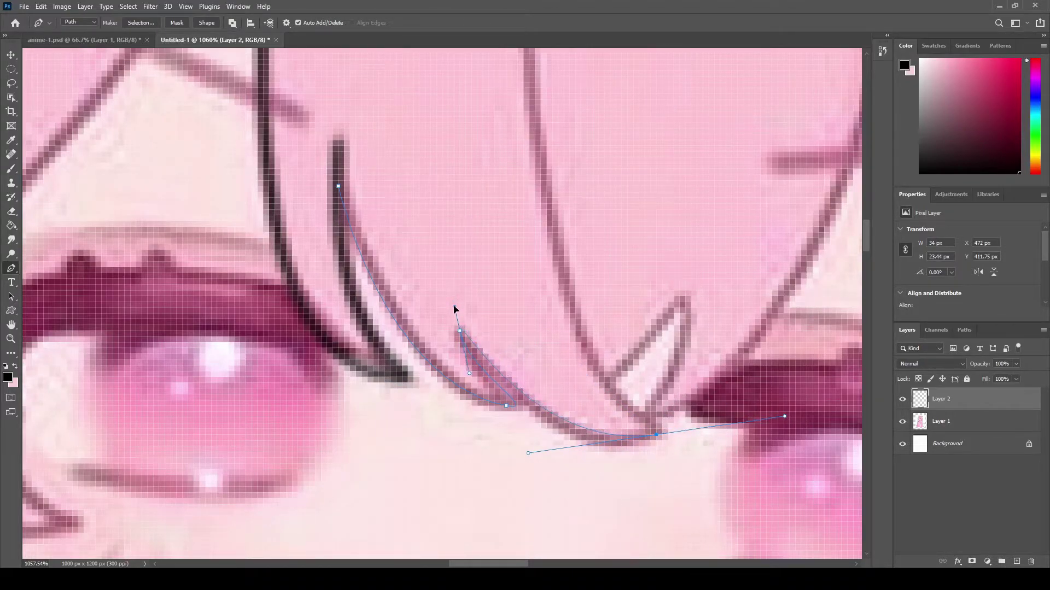
left_click_drag(656, 435, 651, 441)
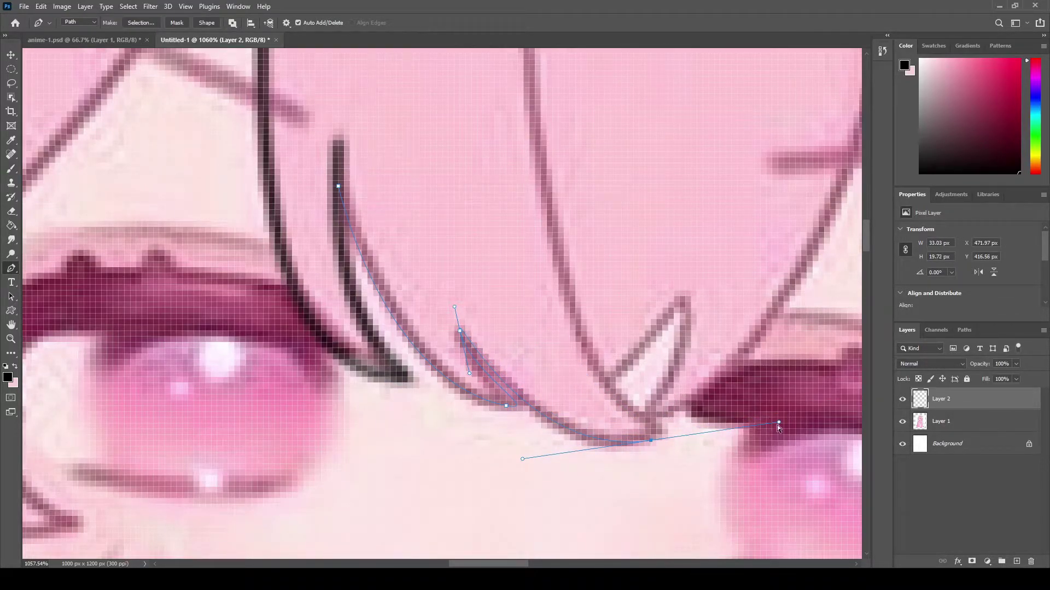
key("ctrl+z")
left_click_drag(528, 453, 526, 473)
Stroke the bang-tip path with the black brush.
scroll(468, 375, "down", 3)
scroll(492, 428, "down", 2)
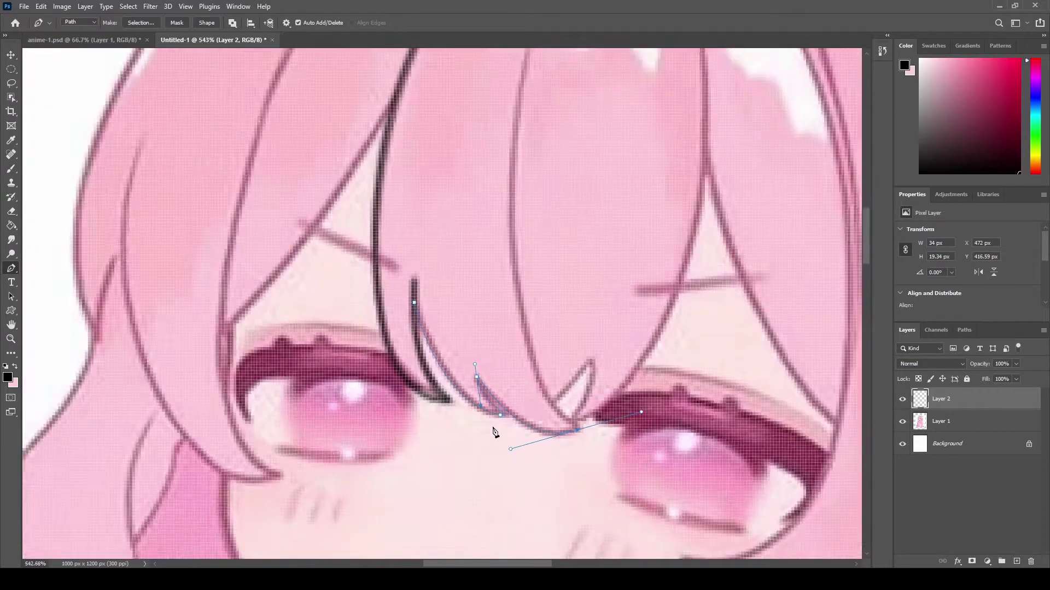
scroll(492, 427, "up", 4)
scroll(563, 436, "down", 1)
right_click(424, 383)
left_click(486, 213)
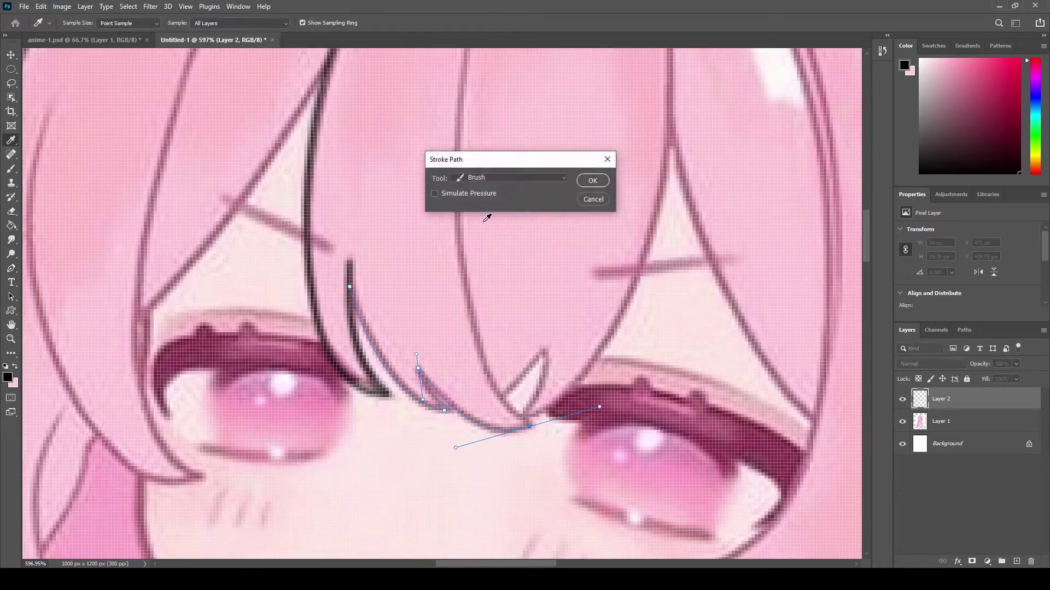
left_click(598, 185)
Delete the path and toggle Layer 1 off and back on to check the line.
right_click(440, 302)
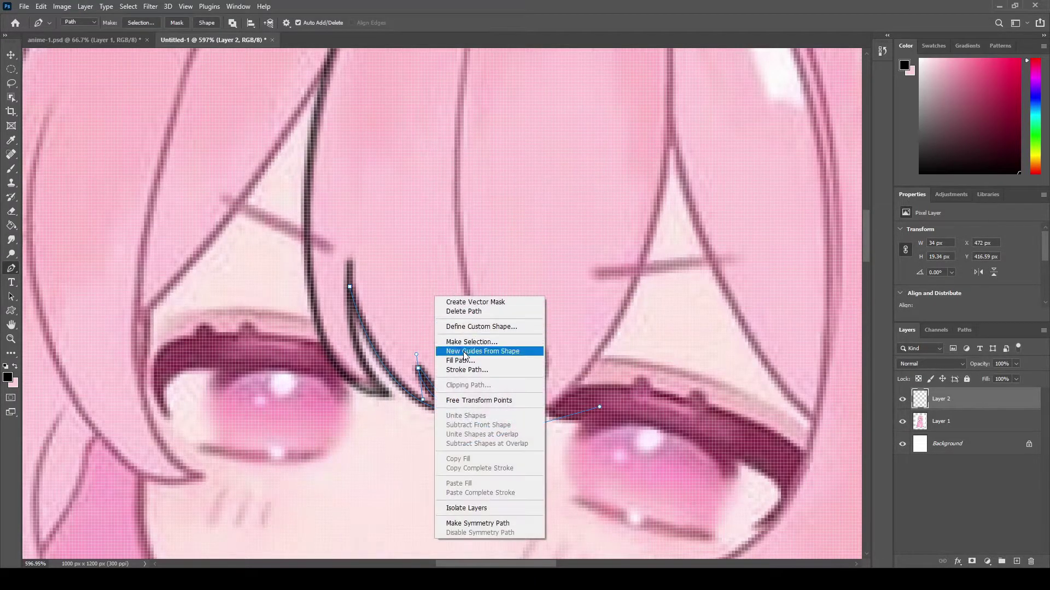
left_click(470, 309)
scroll(470, 310, "down", 5)
left_click(903, 421)
scroll(513, 404, "down", 2)
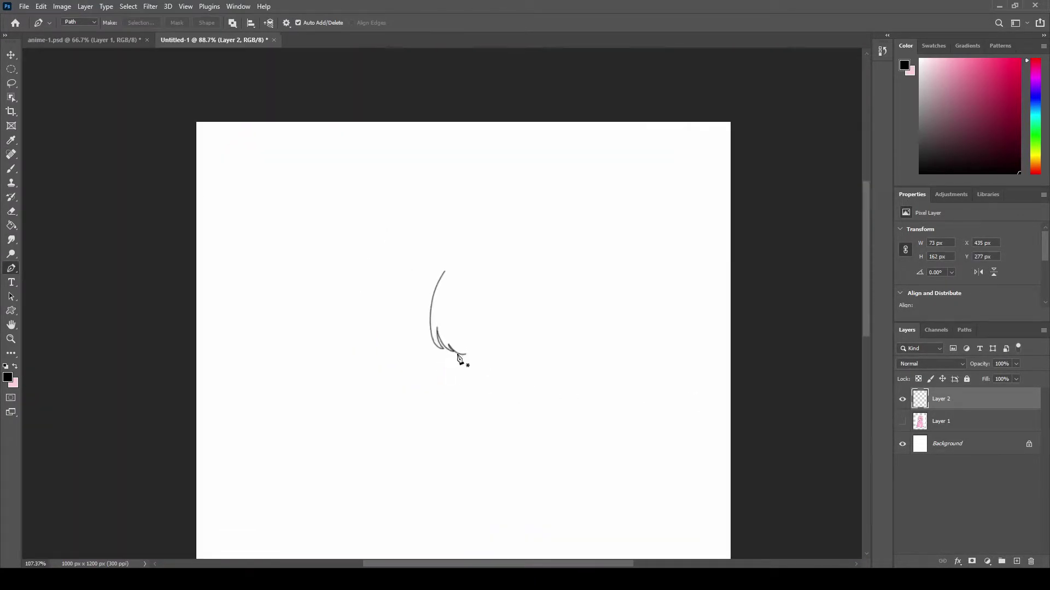
scroll(464, 317, "up", 4)
left_click(903, 422)
Draw a short curved path toward the bang tip, stroke it black, and delete the path.
scroll(453, 274, "up", 2)
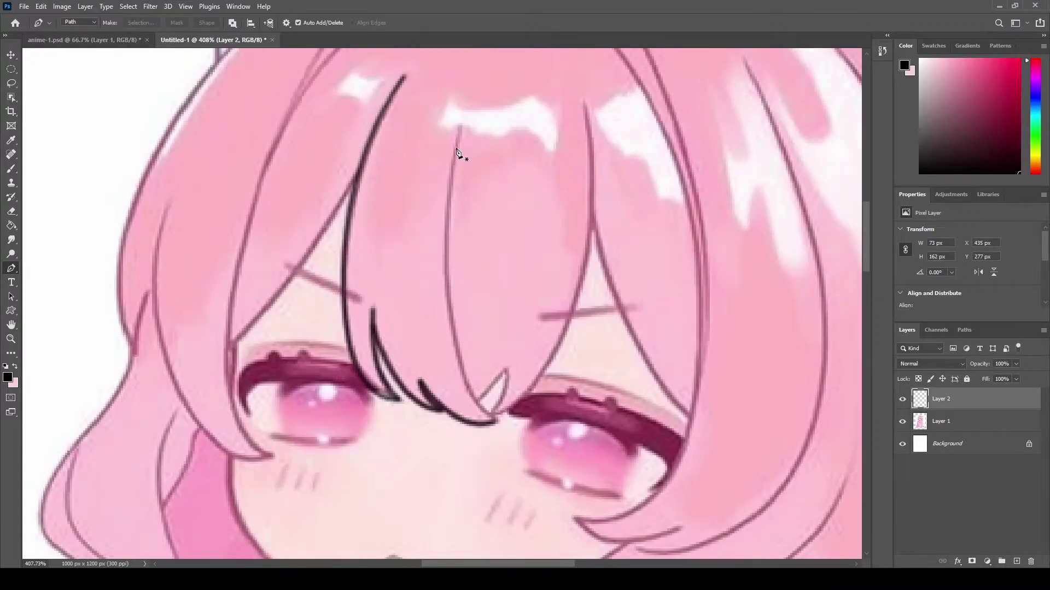
left_click(459, 123)
left_click_drag(495, 422, 580, 481)
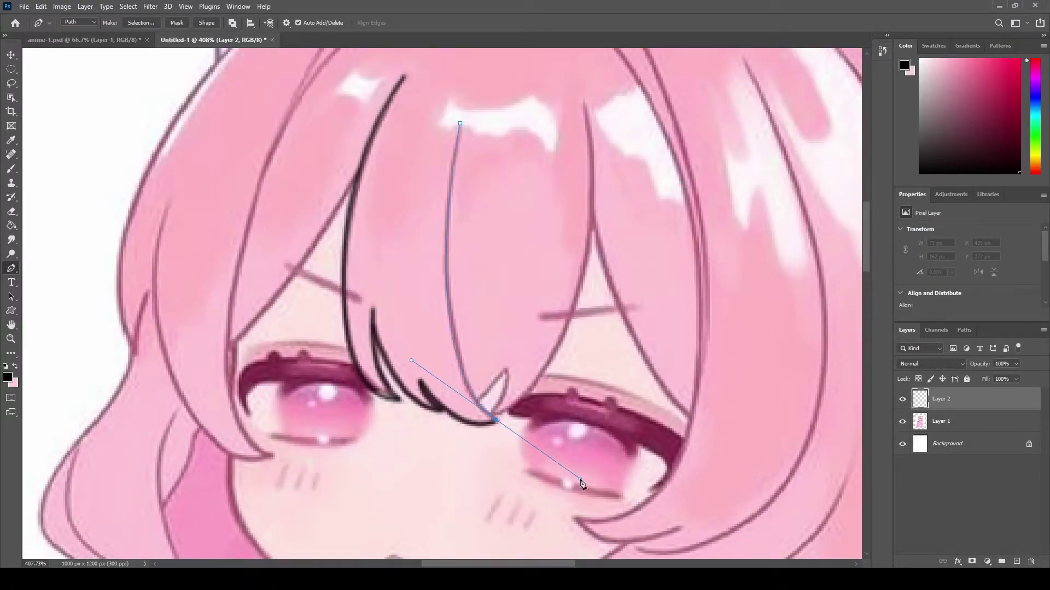
scroll(494, 414, "up", 3)
scroll(495, 416, "down", 3)
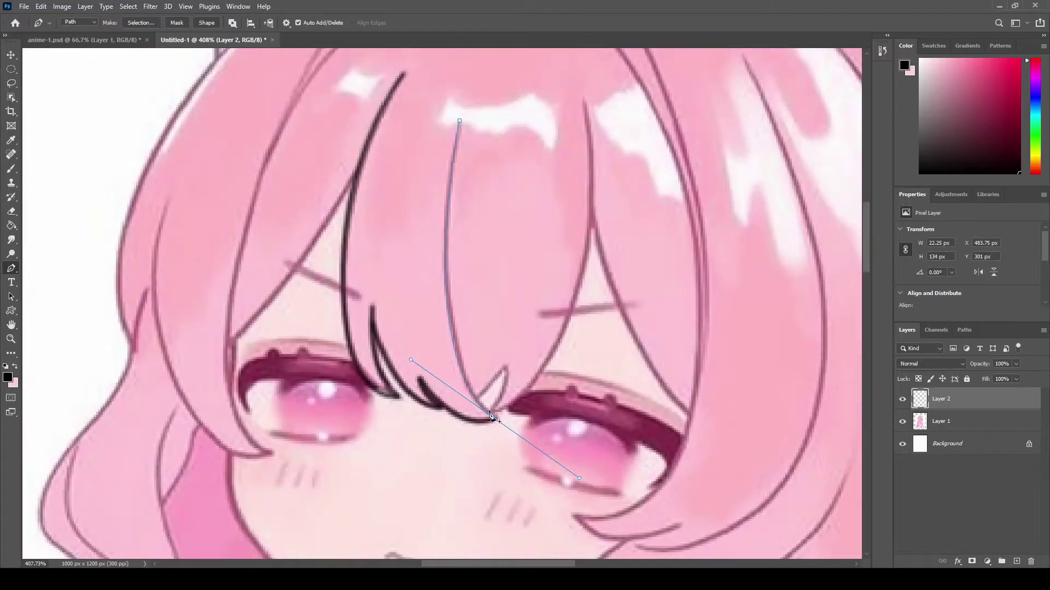
right_click(479, 128)
left_click(508, 202)
left_click(590, 180)
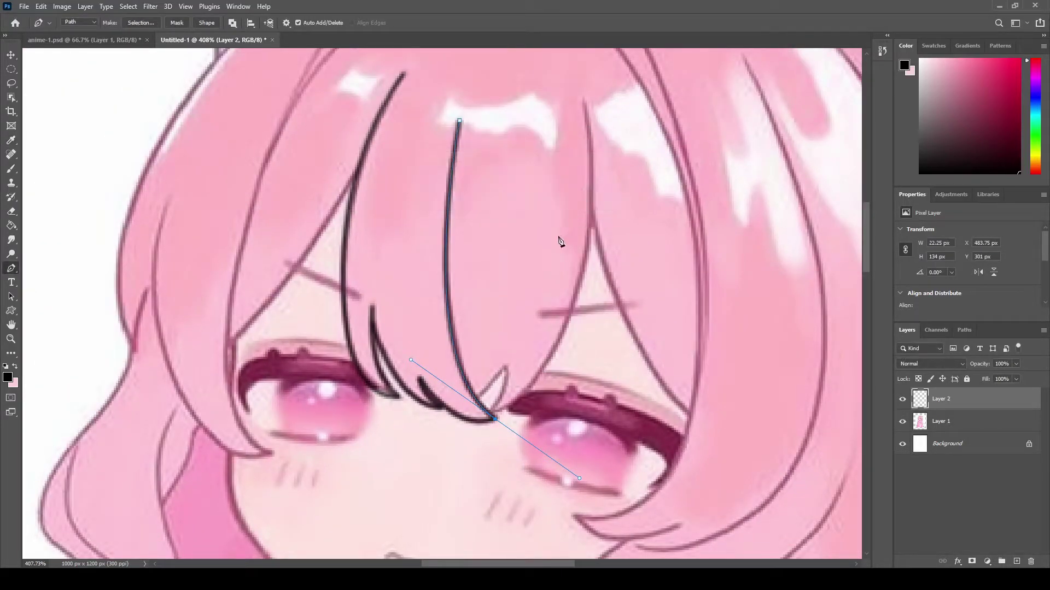
right_click(480, 117)
left_click(525, 135)
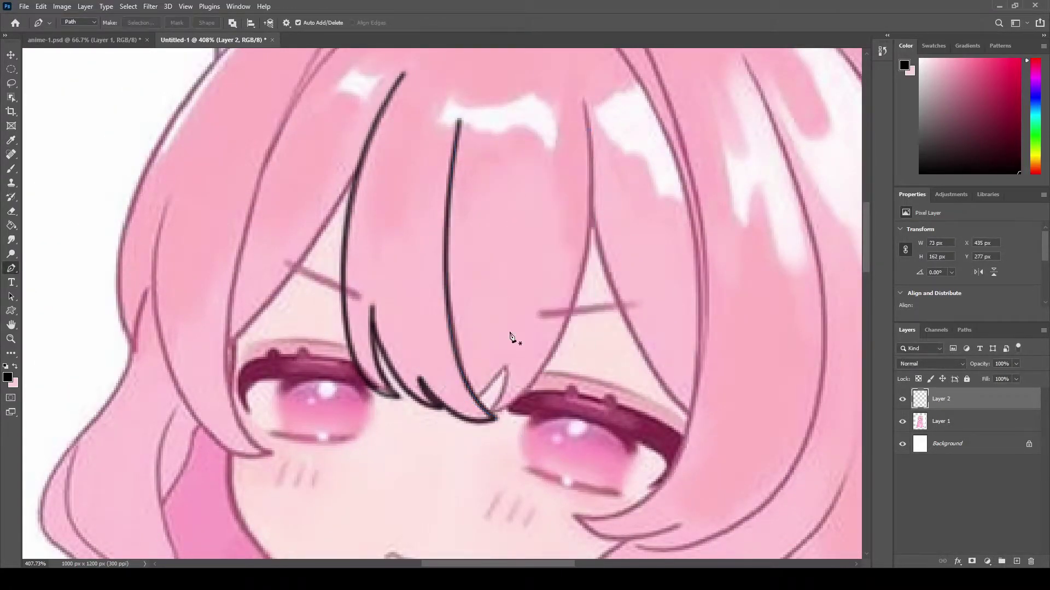
Trace a curved path from the pointed tip between the eyes up into the hair.
scroll(467, 408, "up", 2)
left_click(466, 404)
left_click_drag(509, 358, 527, 328)
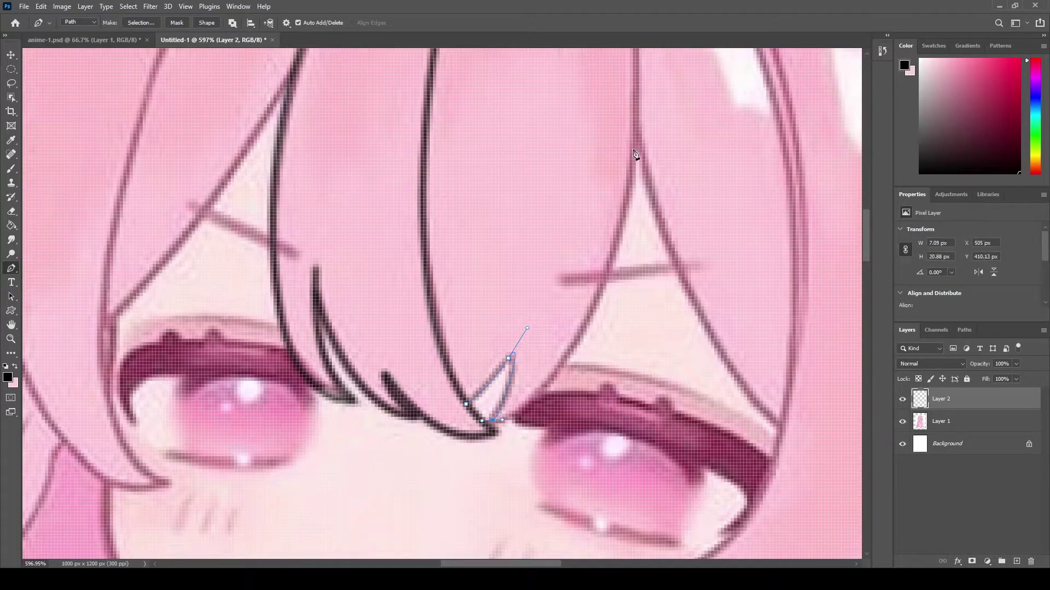
scroll(629, 197, "down", 3)
scroll(622, 206, "up", 1)
mouse_move(618, 129)
left_mouse_down()
mouse_move(527, 119)
mouse_move(644, 343)
left_mouse_up()
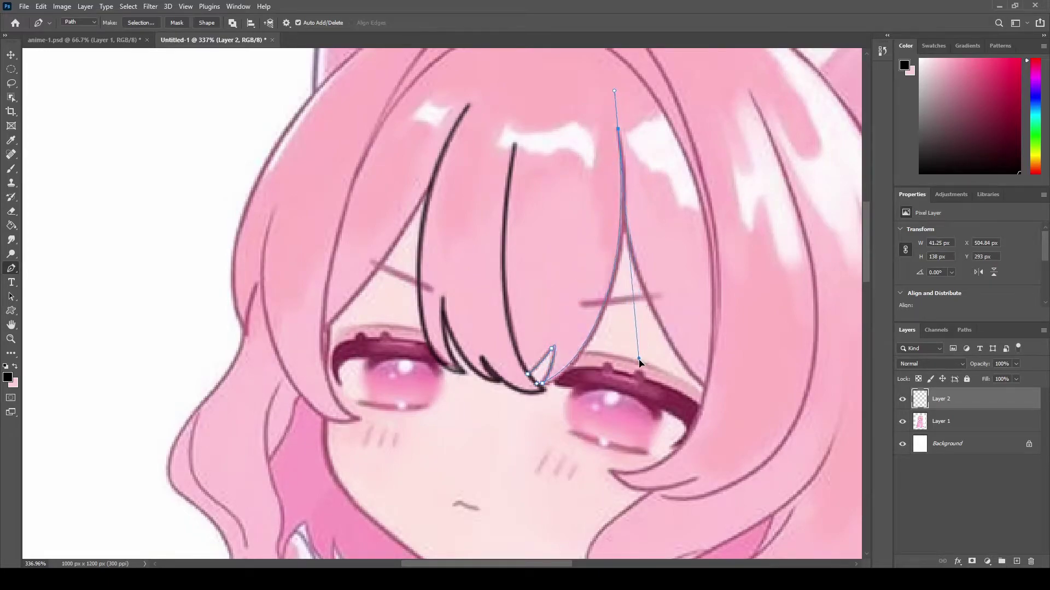
scroll(557, 398, "up", 3)
scroll(534, 394, "up", 3)
scroll(461, 366, "up", 2)
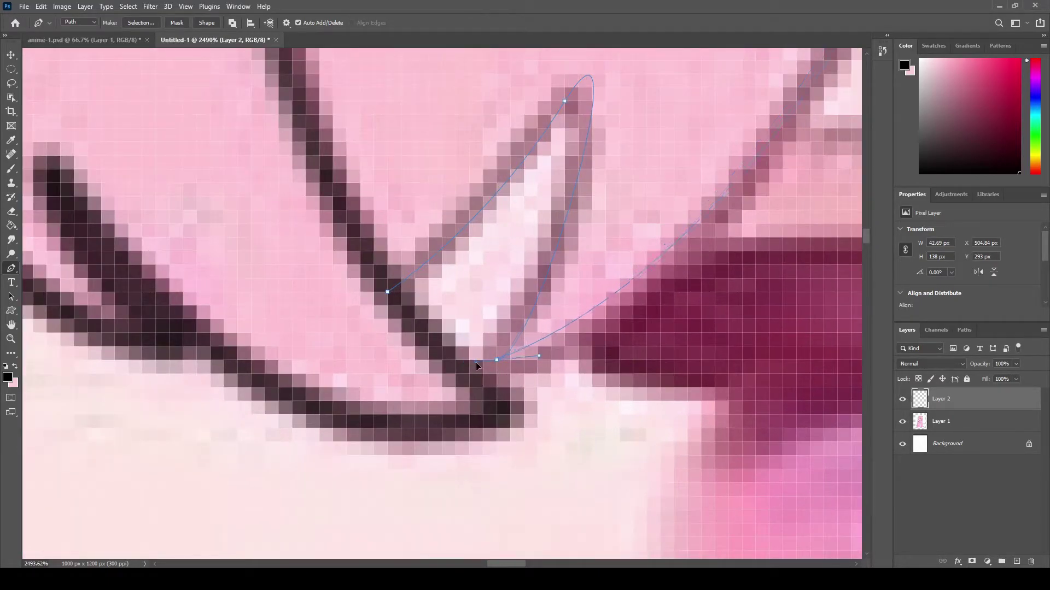
mouse_move(454, 362)
left_mouse_down()
mouse_move(464, 389)
mouse_move(530, 378)
mouse_move(499, 410)
left_mouse_up()
Stroke the strand path in black and delete the path.
scroll(508, 383, "down", 2)
scroll(520, 399, "down", 2)
scroll(546, 382, "down", 2)
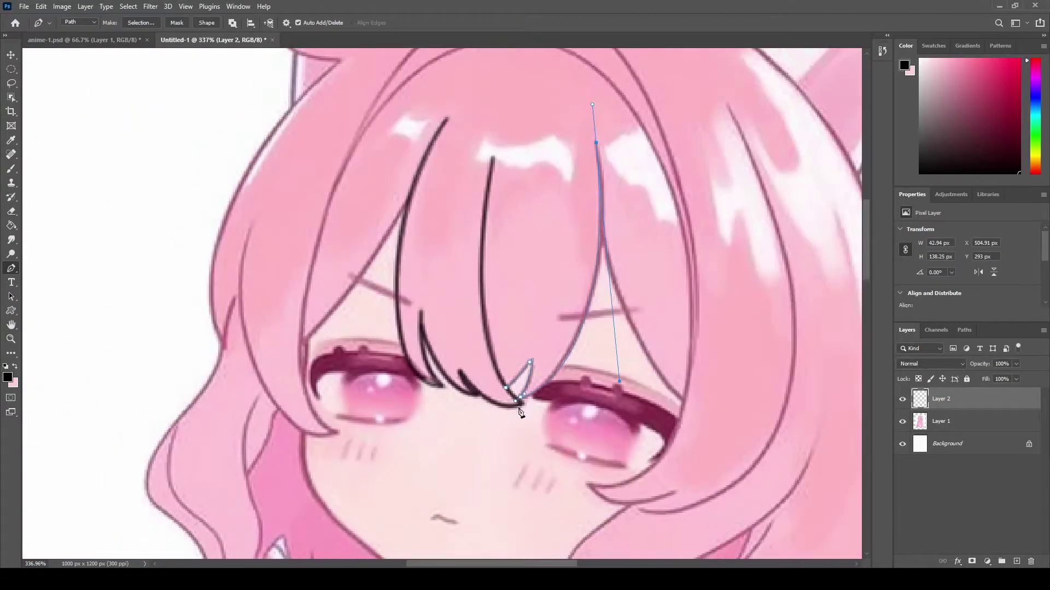
scroll(509, 421, "down", 2)
right_click(558, 290)
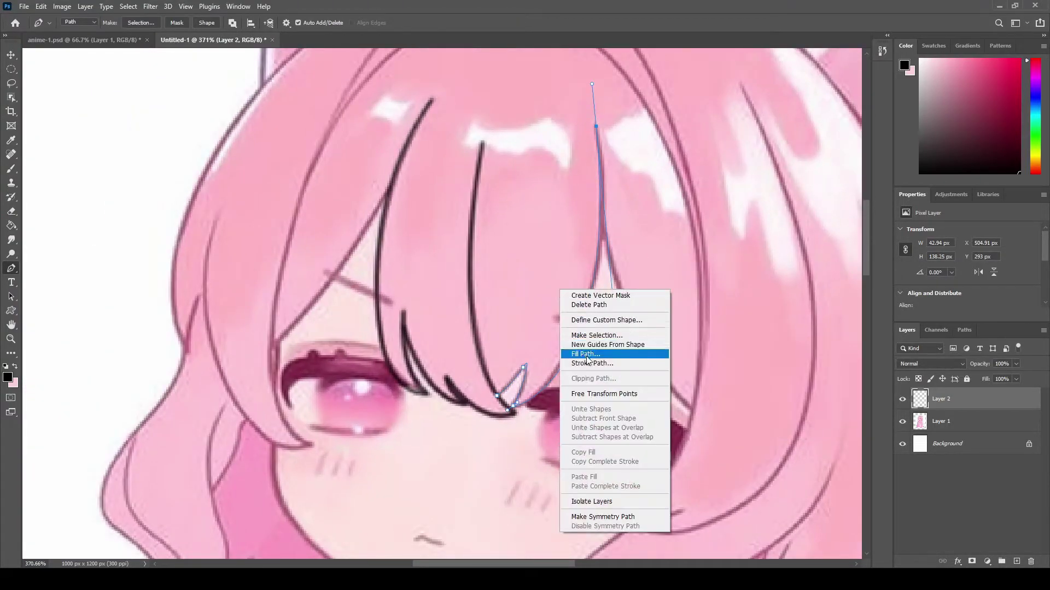
left_click(589, 363)
left_click(593, 179)
right_click(551, 241)
left_click(569, 255)
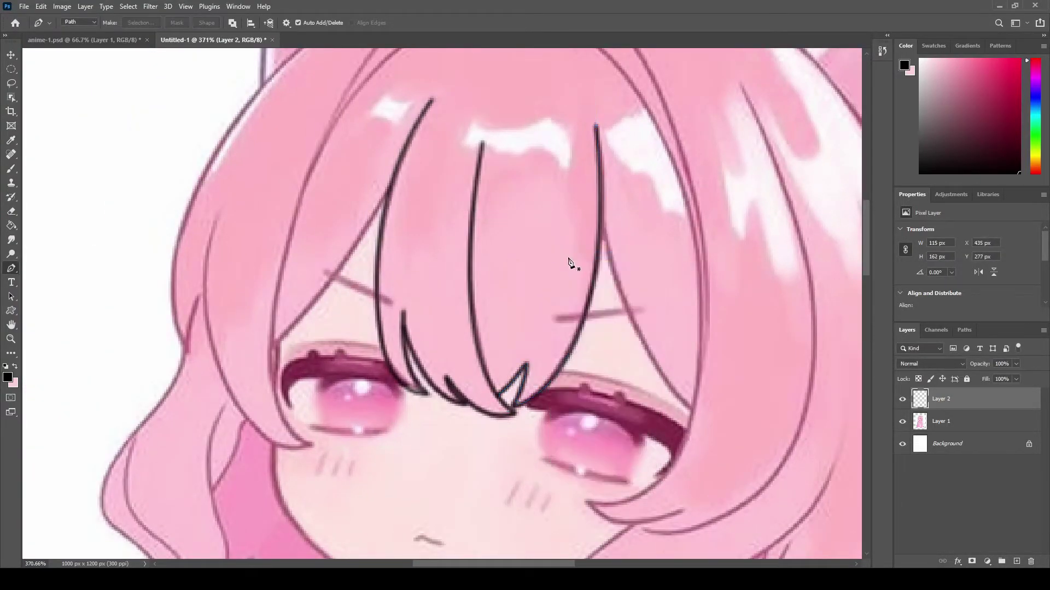
left_click_drag(458, 266, 530, 360)
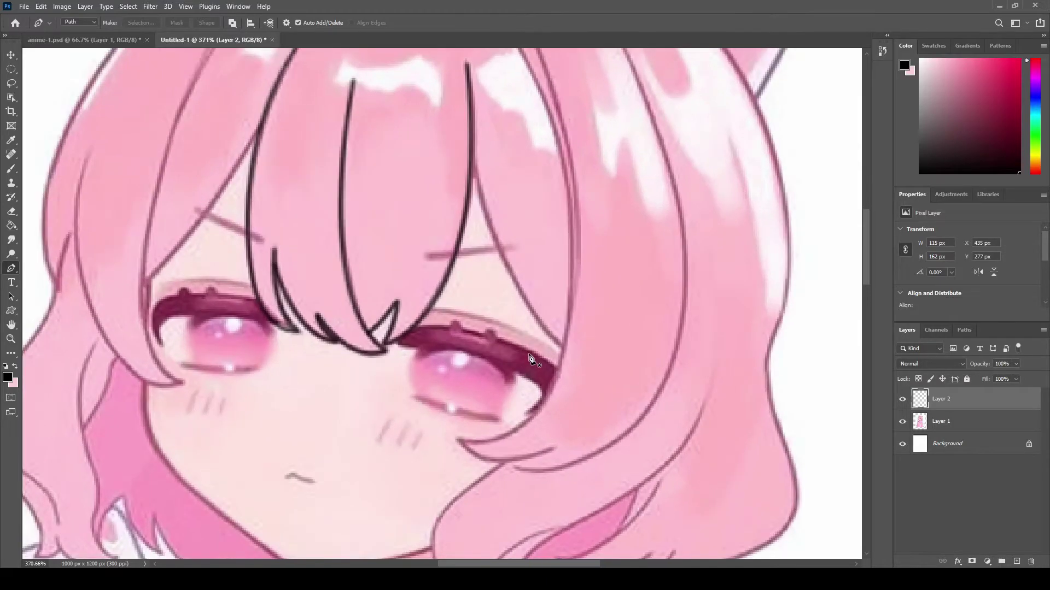
Ink a short bang strand curving toward the right eye, then delete its path.
scroll(593, 421, "down", 2)
left_click(902, 421)
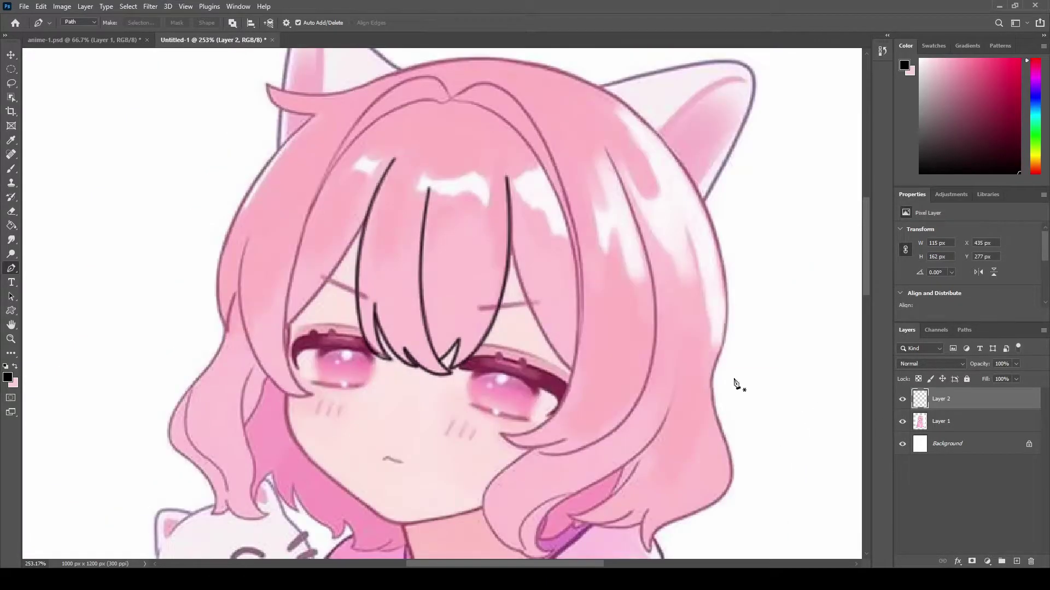
scroll(535, 308, "up", 1)
scroll(525, 284, "up", 1)
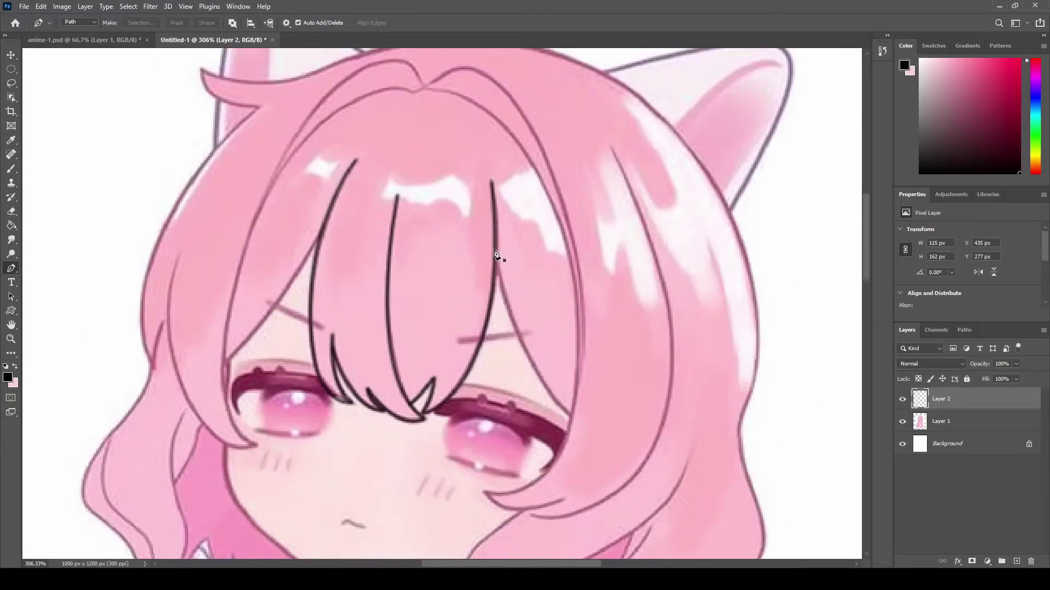
left_click(495, 251)
left_click_drag(568, 411, 620, 444)
right_click(529, 366)
left_click(569, 185)
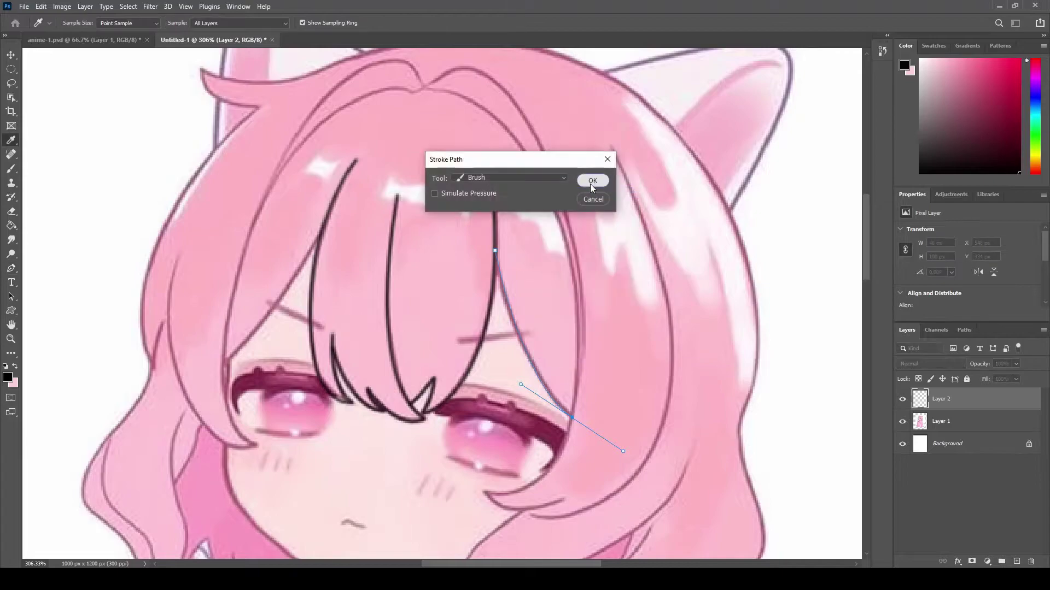
left_click(902, 421)
right_click(519, 229)
left_click(551, 278)
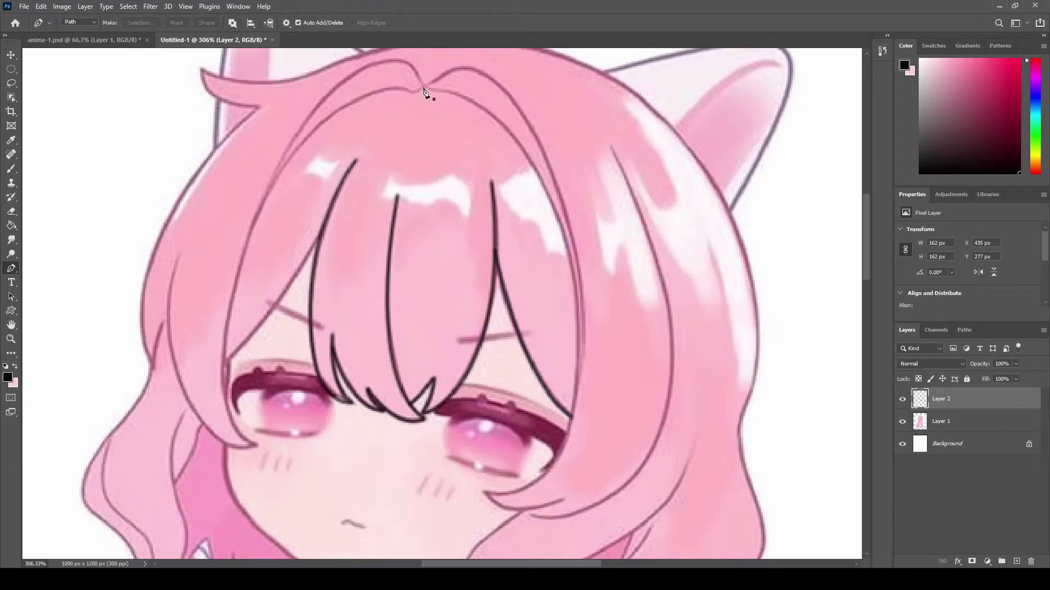
Trace and stroke the right hair outline from crown to cheek, then delete the path.
left_click(421, 89)
left_click_drag(579, 366, 563, 527)
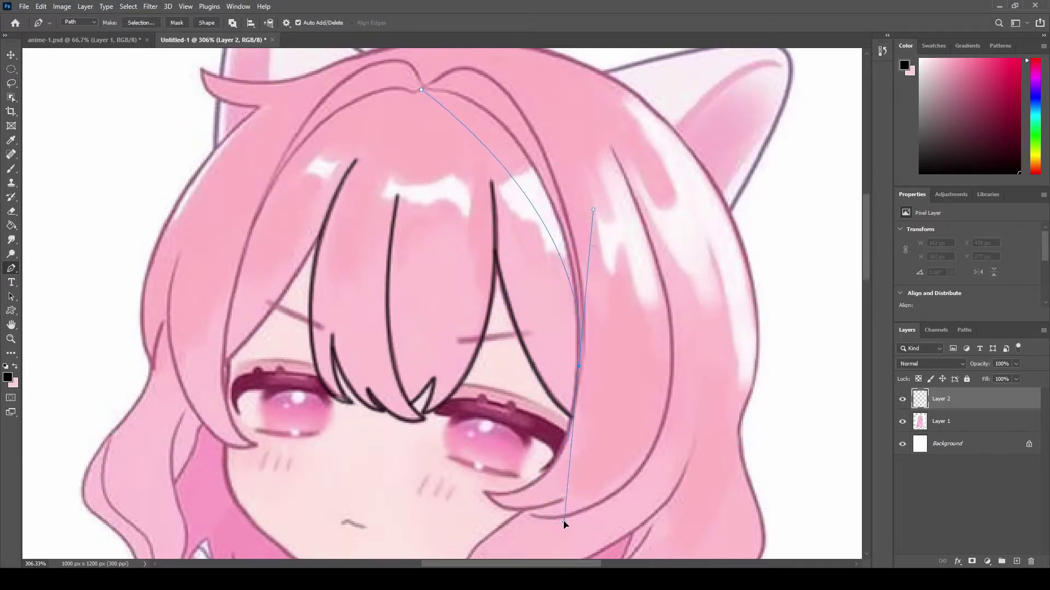
left_click_drag(593, 206, 578, 91)
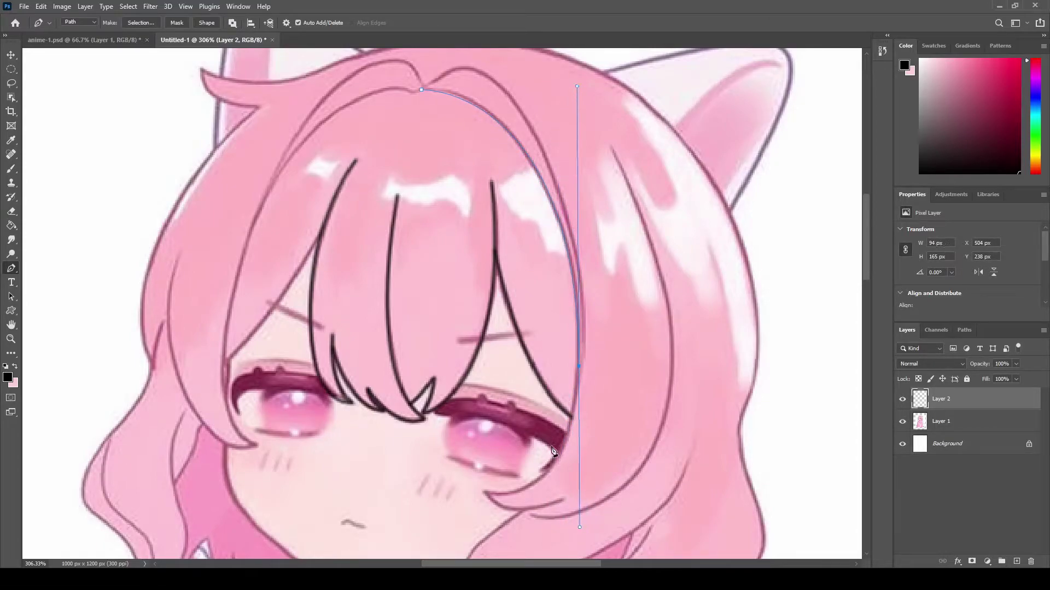
left_click_drag(489, 496, 480, 494)
mouse_move(580, 527)
left_mouse_down()
mouse_move(576, 502)
mouse_move(628, 481)
left_mouse_up()
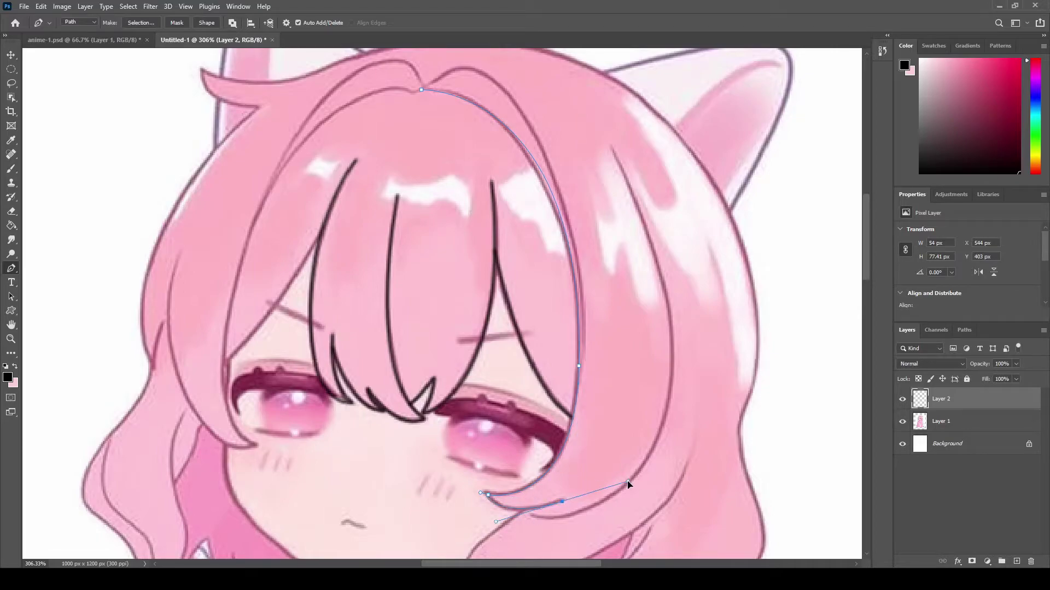
right_click(585, 476)
left_click(598, 227)
left_click(592, 180)
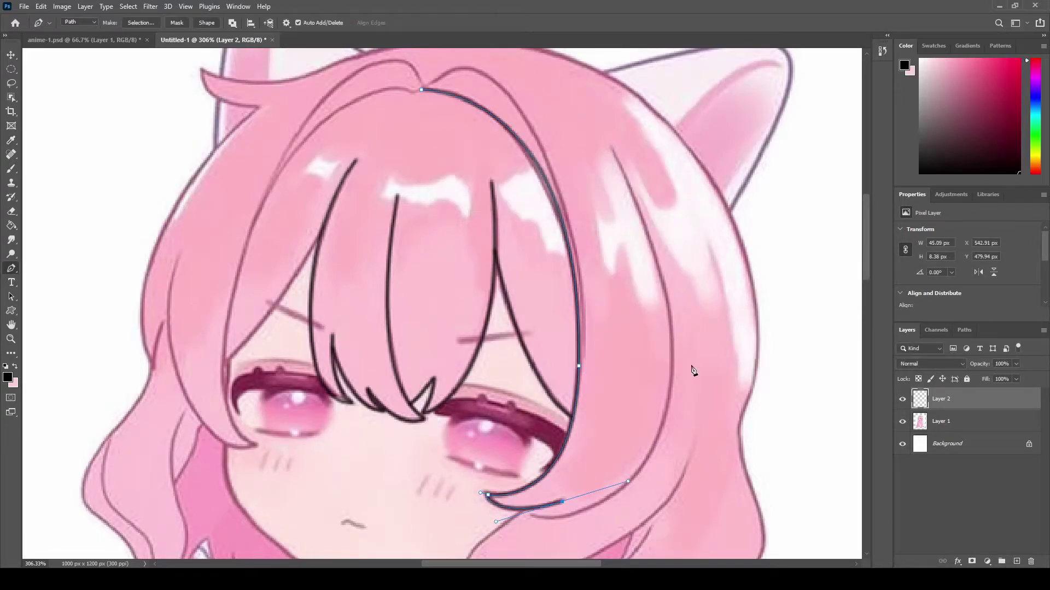
right_click(456, 216)
left_click(523, 232)
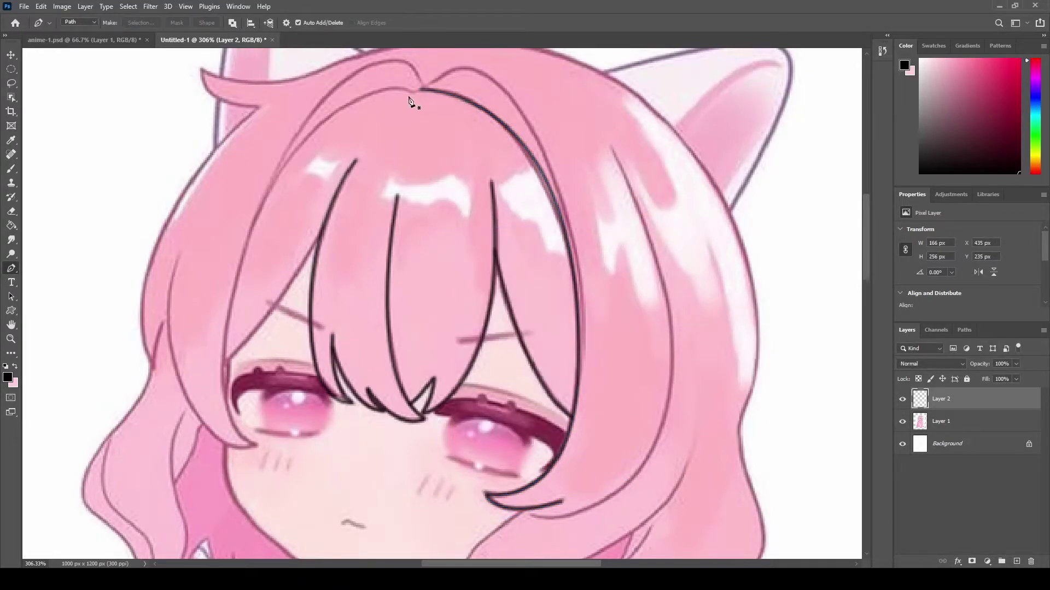
Ink a strand on the left bangs beside the left eye, then delete its path.
scroll(230, 304, "up", 2)
left_click(358, 207)
left_click_drag(232, 377, 167, 432)
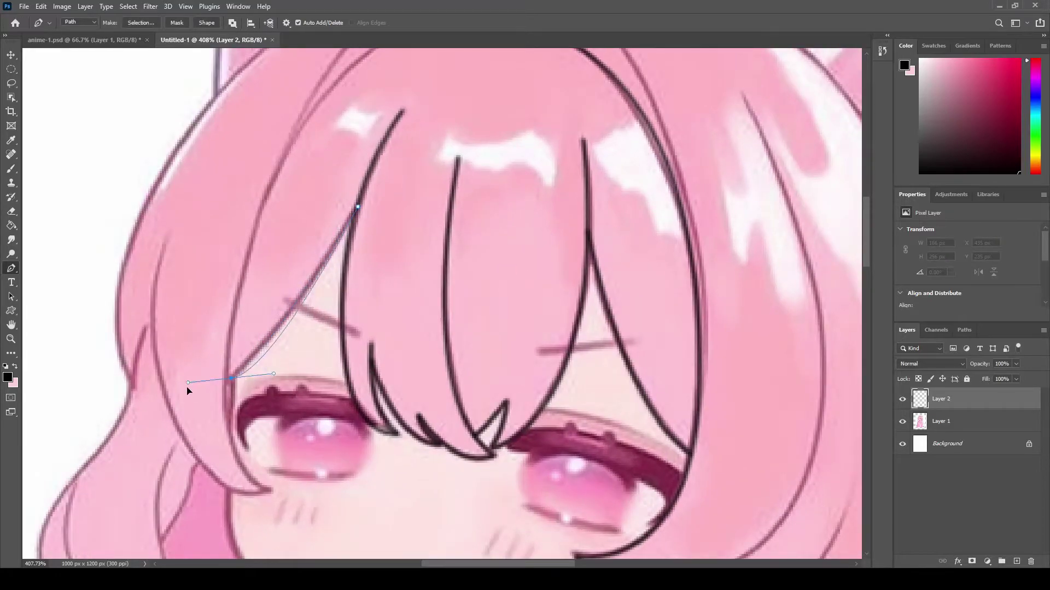
right_click(287, 292)
left_click(319, 363)
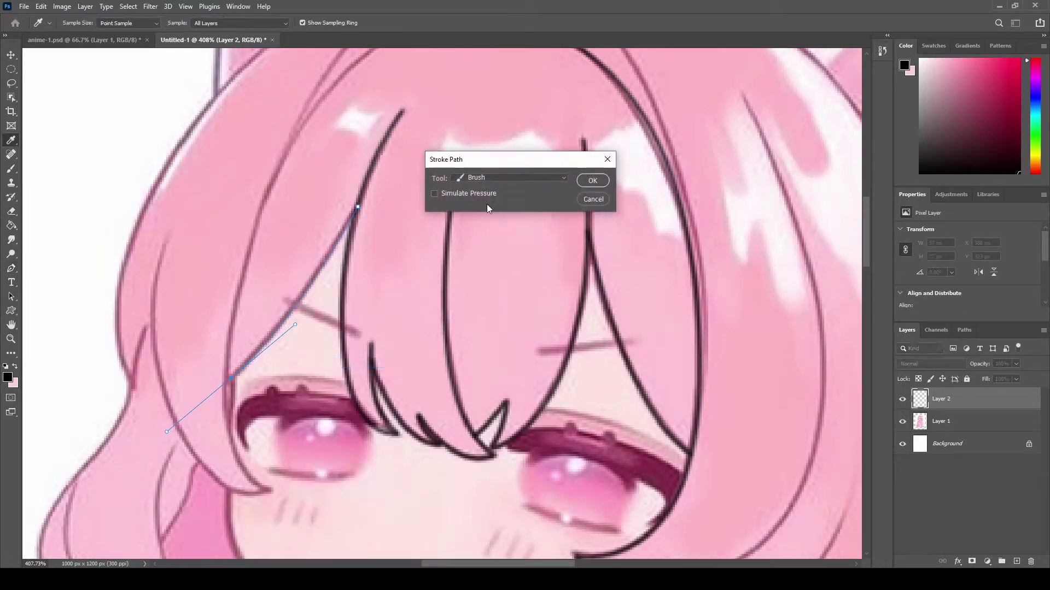
left_click(595, 179)
right_click(426, 201)
left_click(437, 217)
scroll(308, 216, "down", 1)
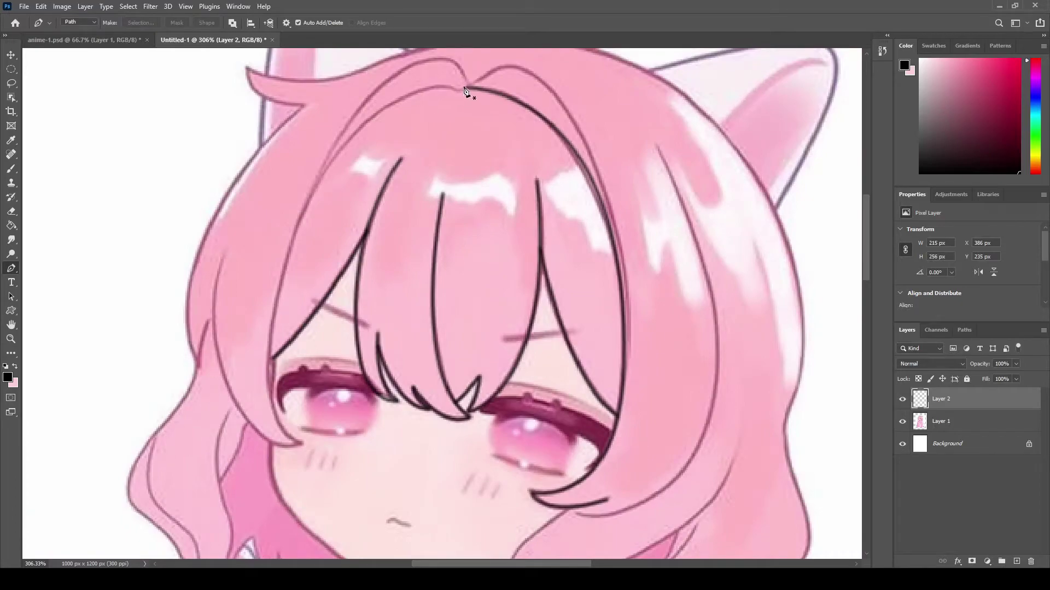
Start the left hair outline at the crown and curve it down the left of the face.
left_click(458, 91)
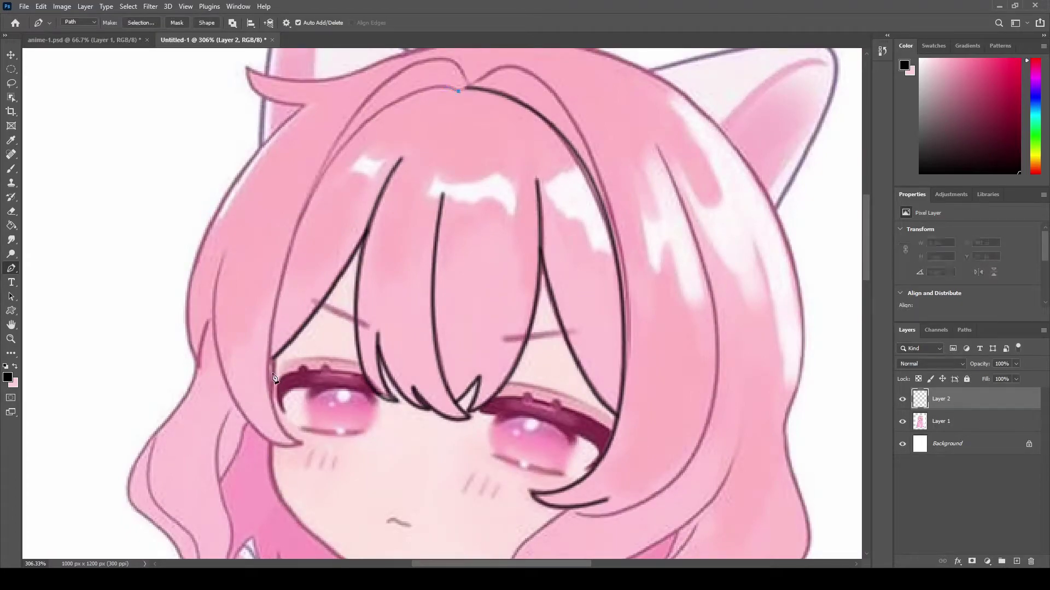
left_click_drag(299, 443, 379, 529)
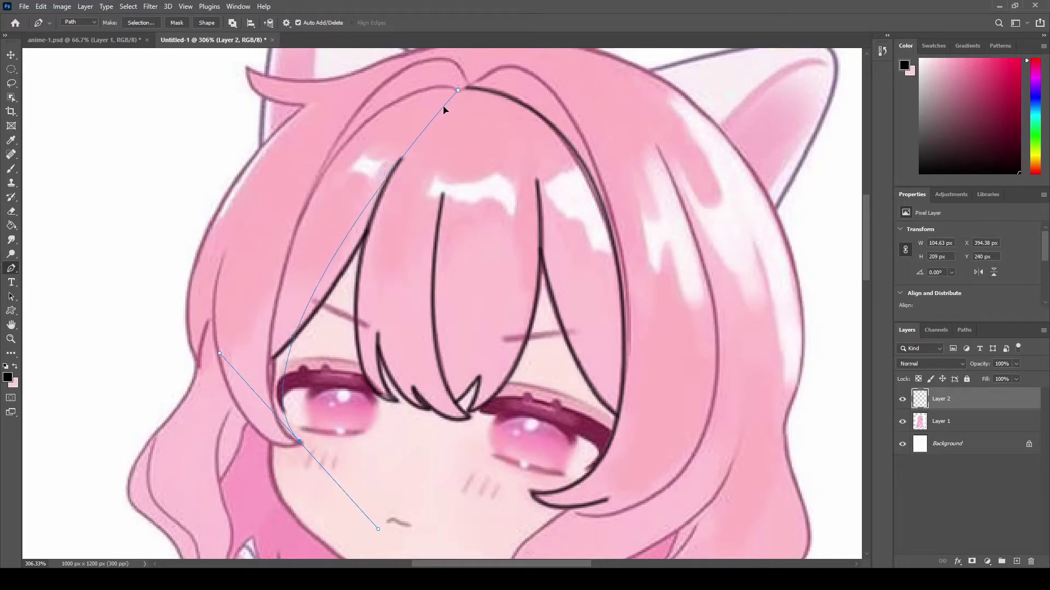
scroll(446, 106, "up", 2)
scroll(465, 82, "up", 4)
scroll(396, 106, "down", 2)
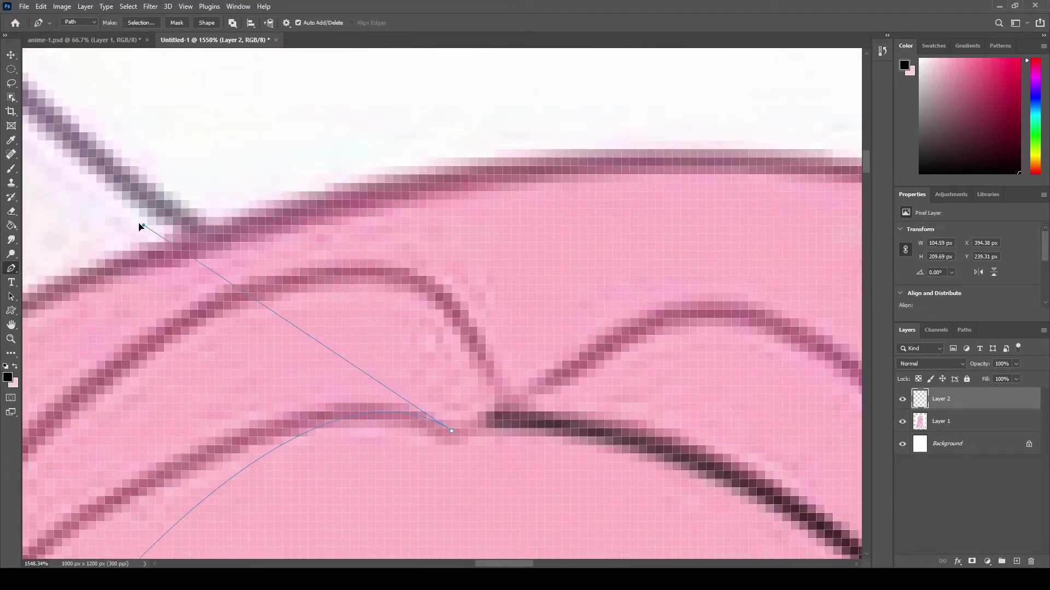
scroll(140, 227, "down", 2)
scroll(556, 248, "down", 2)
mouse_move(354, 423)
left_mouse_down()
mouse_move(338, 375)
mouse_move(345, 353)
left_mouse_up()
scroll(399, 445, "down", 3)
scroll(400, 445, "up", 1)
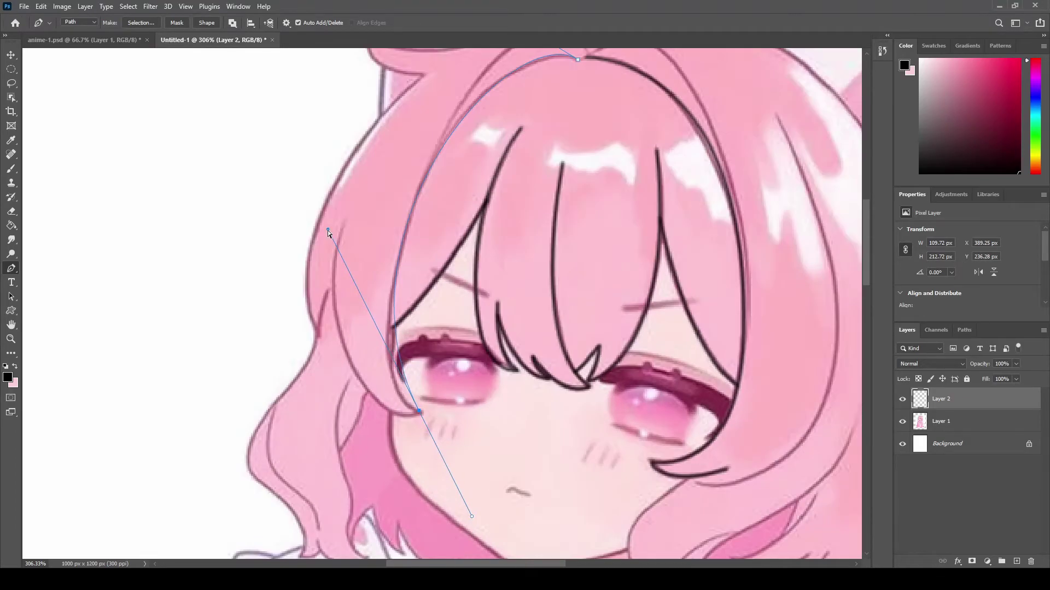
left_click_drag(328, 229, 312, 335)
scroll(457, 234, "up", 2)
Refine the left outline's curves, curl the hair tip by the cheek, and extend up the outer strand.
left_click_drag(513, 83, 468, 82)
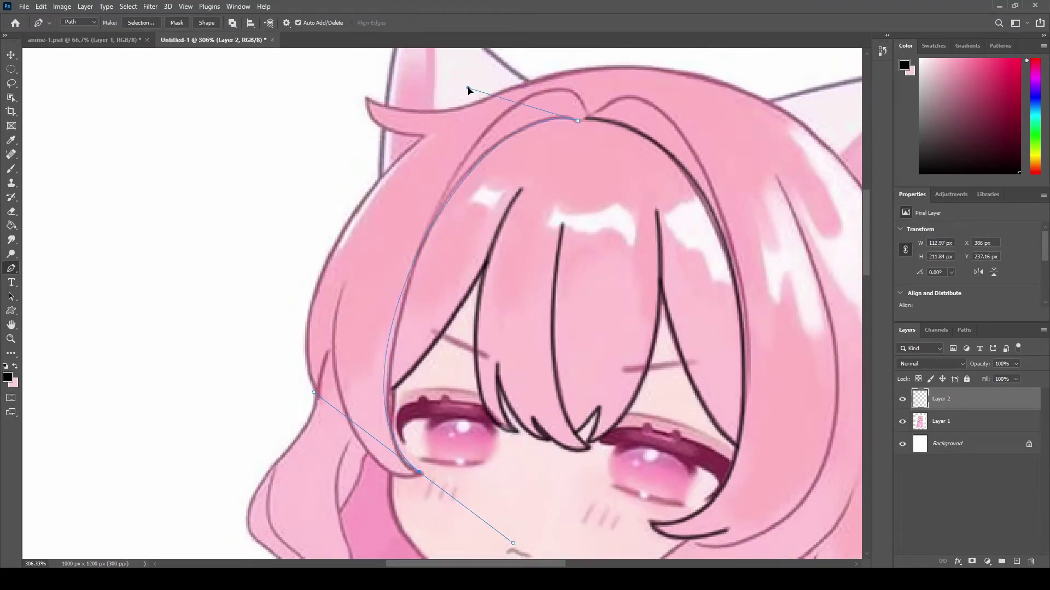
left_click_drag(314, 392, 316, 422)
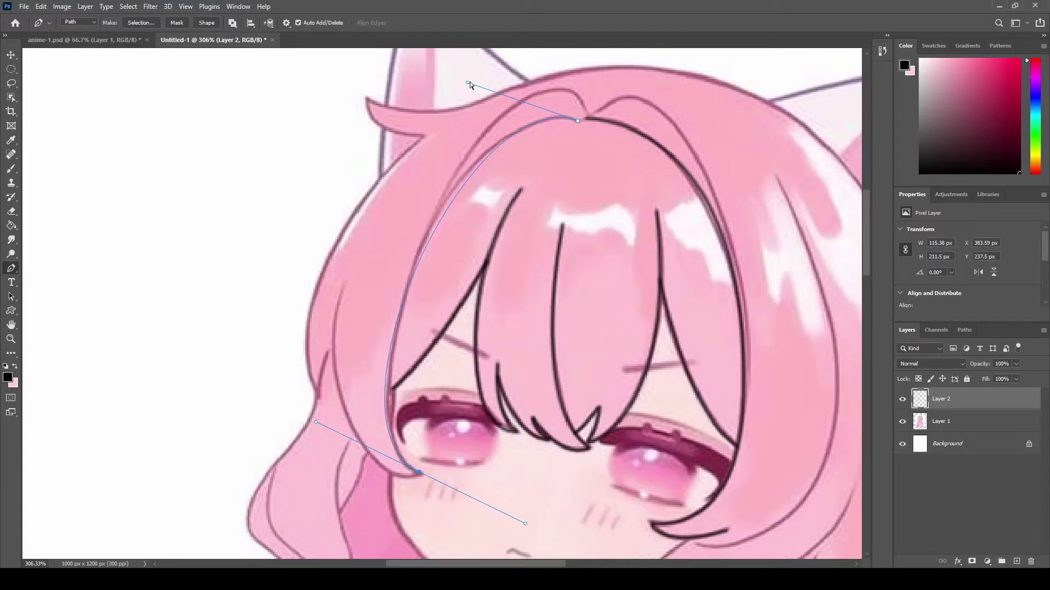
left_click_drag(470, 85, 462, 82)
scroll(417, 419, "down", 3)
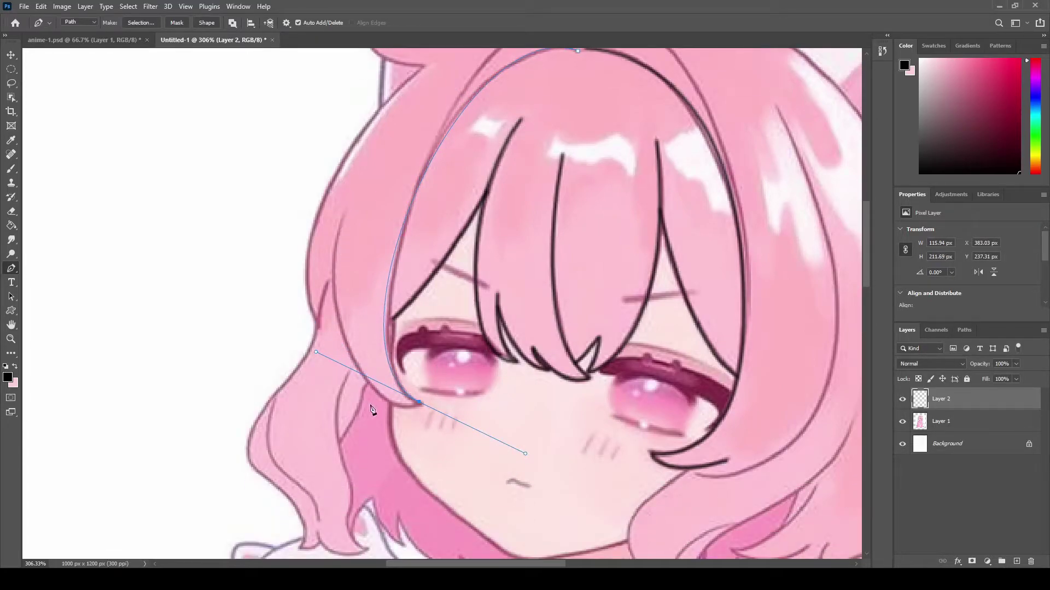
left_click_drag(380, 397, 365, 377)
left_click_drag(527, 455, 430, 406)
left_click_drag(320, 345, 320, 366)
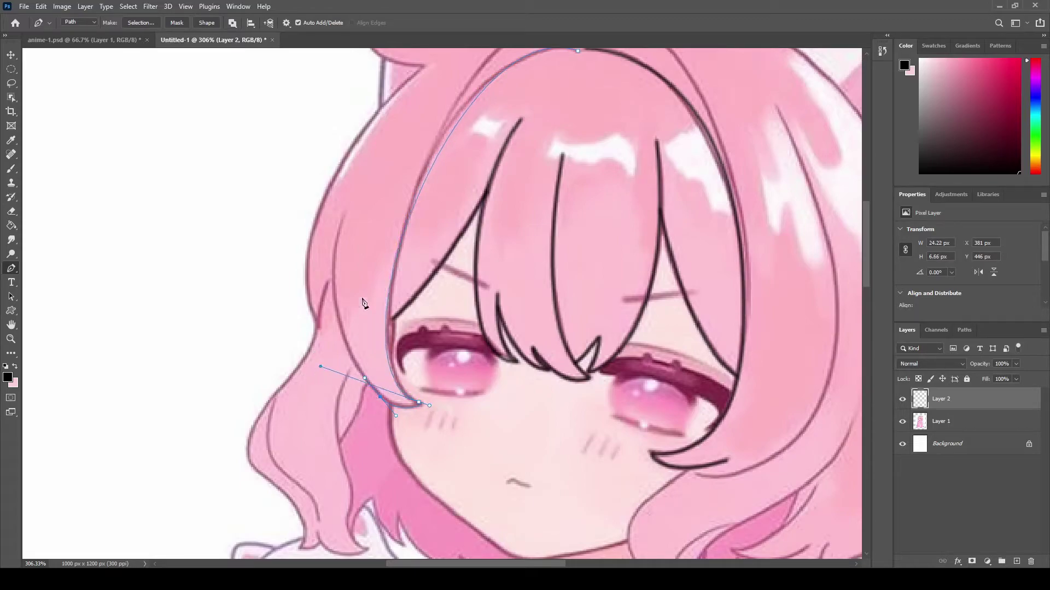
left_click_drag(347, 211, 391, 115)
Stroke the left hair outline path in black.
right_click(389, 198)
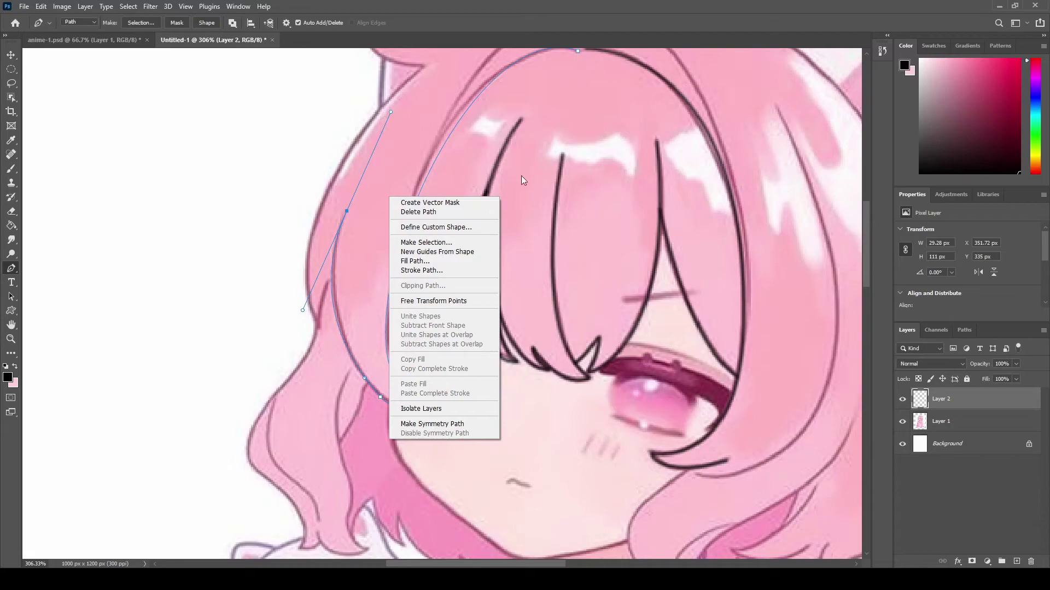
key("Escape")
scroll(509, 144, "up", 3)
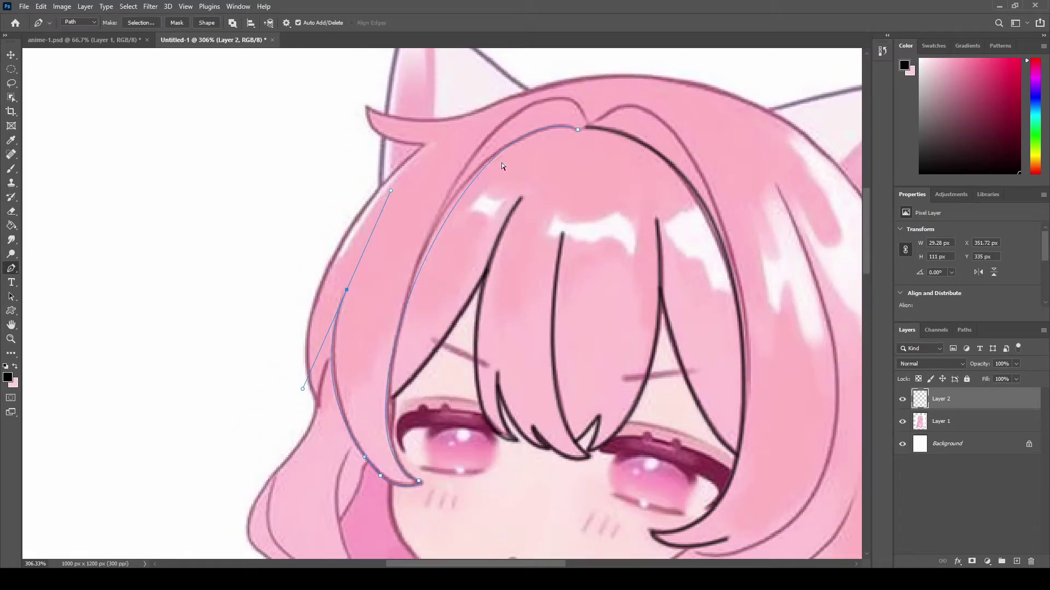
right_click(358, 157)
left_click(396, 233)
left_click(592, 180)
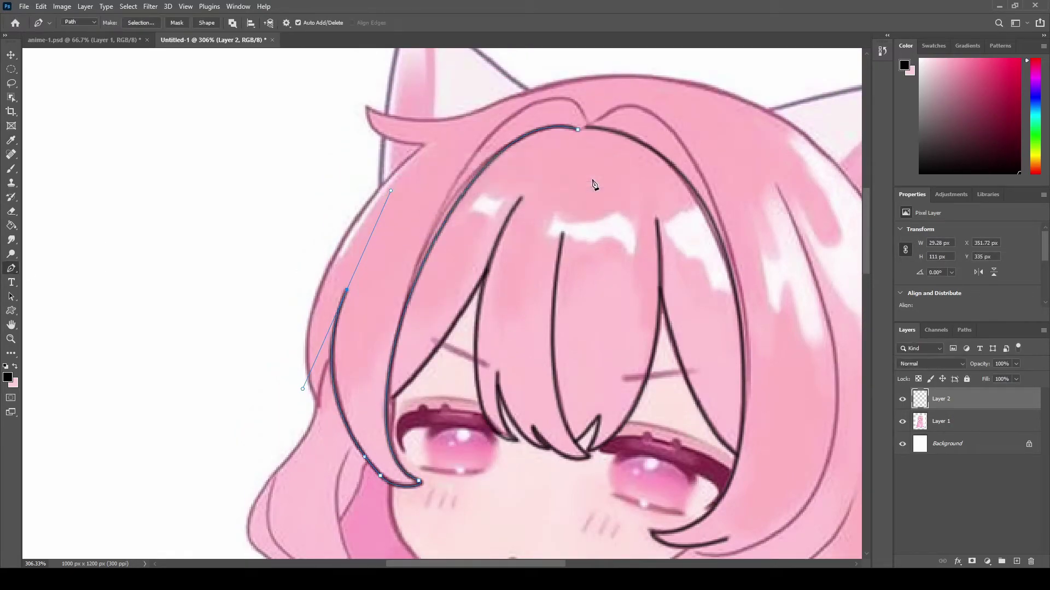
Delete the hair working path and toggle Layer 1 off and on to check the lines.
right_click(416, 265)
left_click(432, 276)
left_click(902, 421)
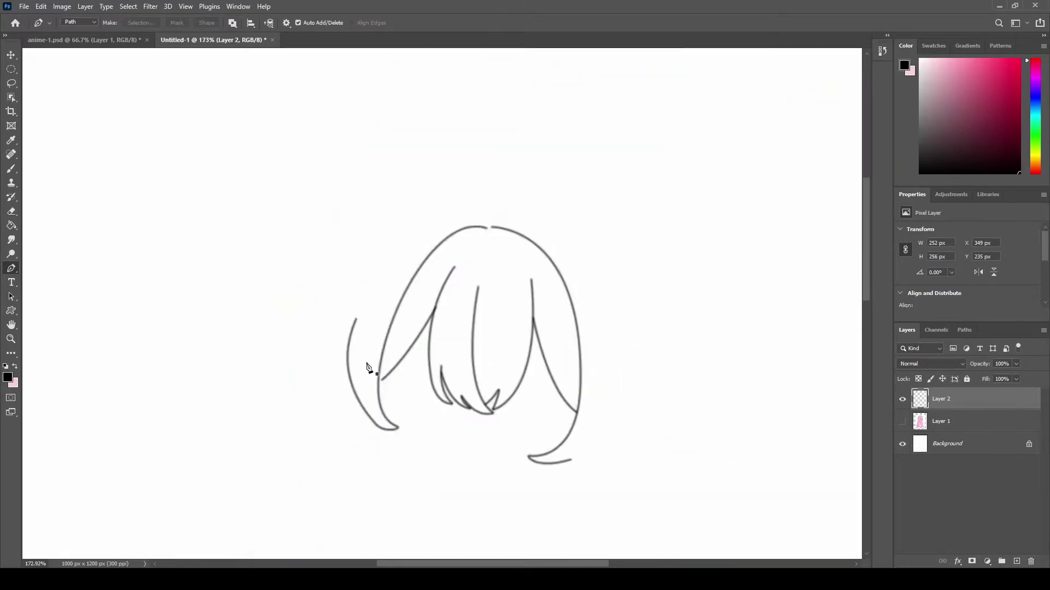
scroll(739, 477, "down", 5)
scroll(739, 478, "up", 1)
left_click(902, 421)
Zoom in and place the first anchor at the right eye's upper eyelash inner corner.
scroll(508, 354, "up", 3)
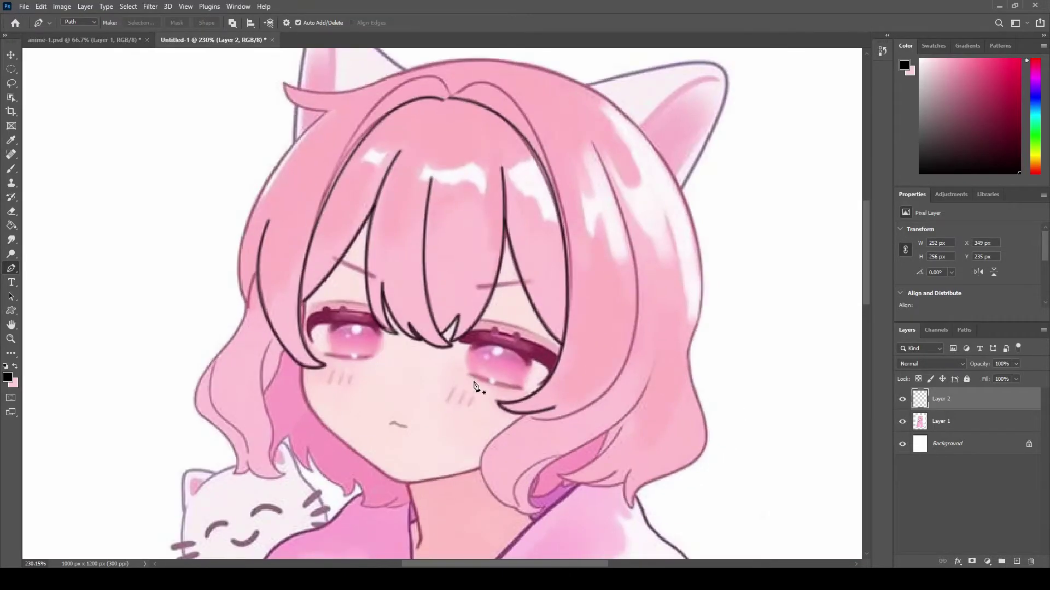
scroll(508, 354, "up", 3)
left_click(340, 312)
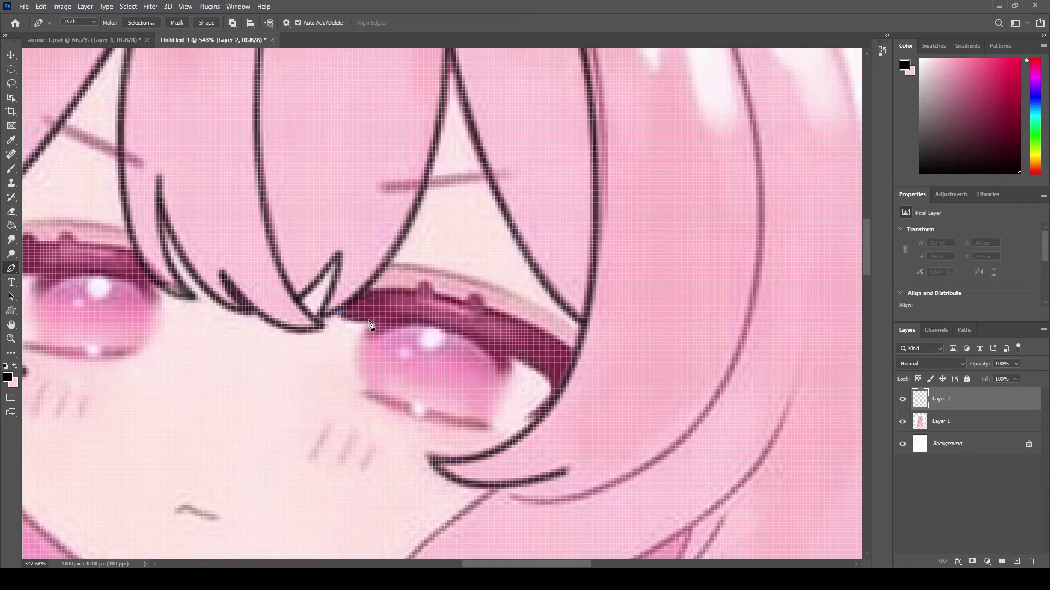
Trace the upper eyelash's lower edge with curved anchors toward its outer tip.
left_click_drag(398, 325, 398, 324)
left_click_drag(548, 377, 562, 418)
scroll(397, 324, "up", 3)
scroll(397, 324, "up", 2)
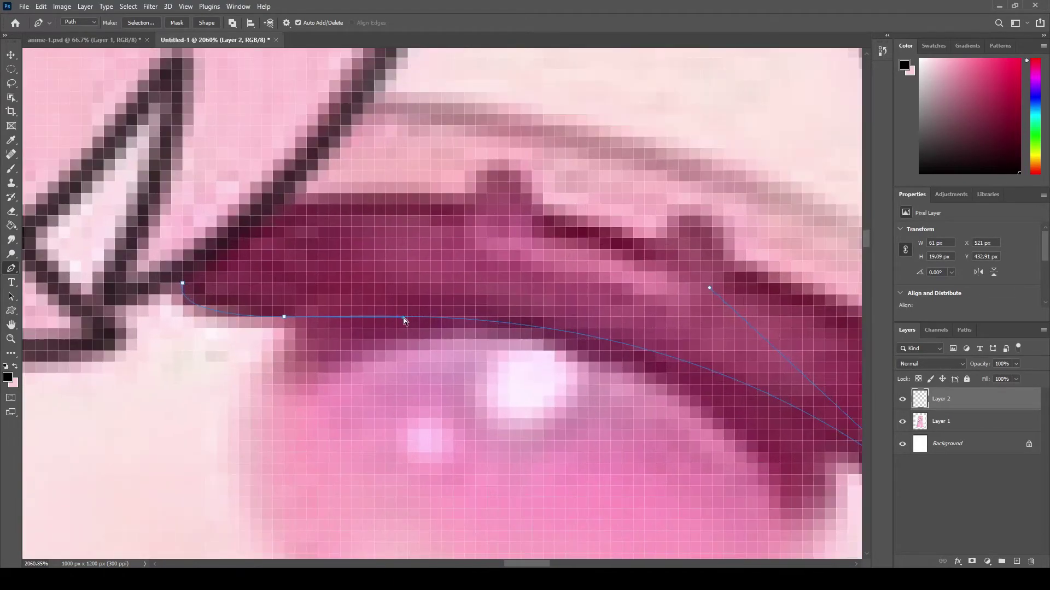
scroll(414, 328, "down", 3)
left_click_drag(655, 439, 651, 449)
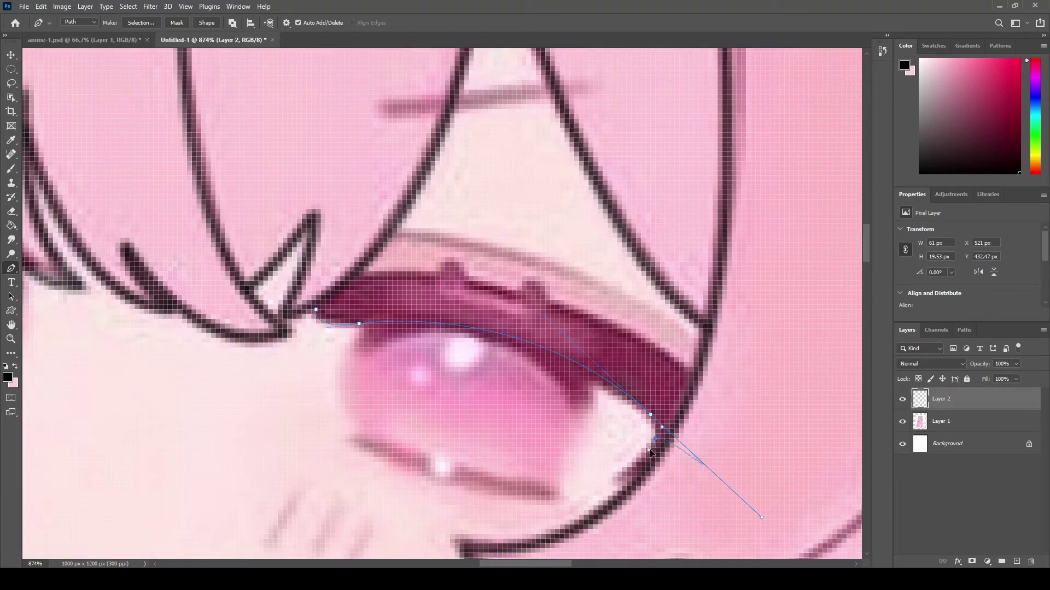
mouse_move(755, 521)
left_mouse_down()
mouse_move(760, 514)
mouse_move(675, 437)
left_mouse_up()
Curve the outline around the lash tip and along its outer edge.
scroll(629, 480, "up", 2)
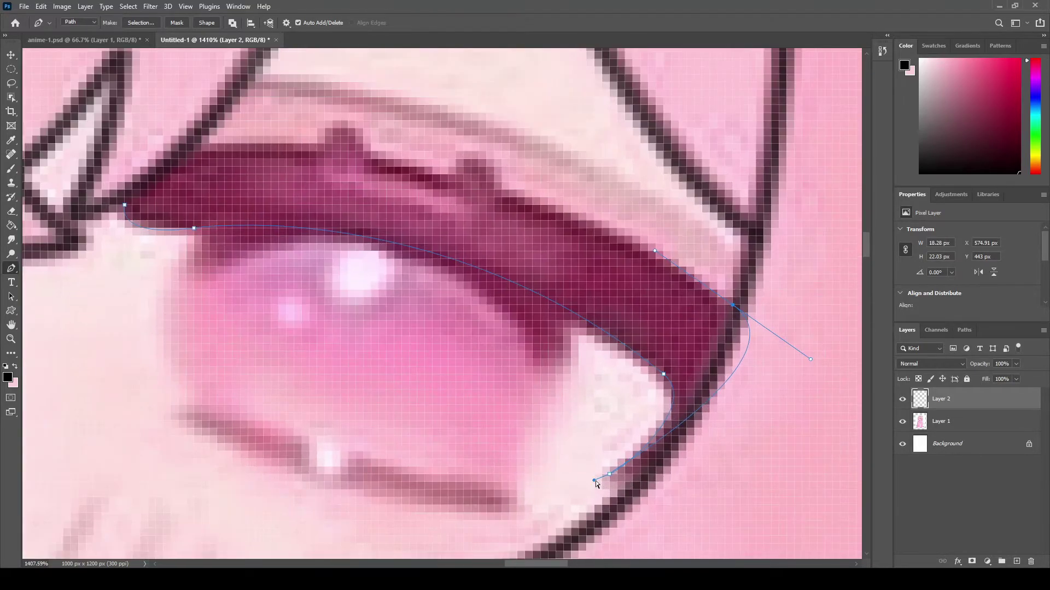
mouse_move(609, 474)
left_mouse_down()
mouse_move(599, 509)
mouse_move(562, 524)
left_mouse_up()
left_click_drag(822, 365, 773, 347)
mouse_move(563, 521)
left_mouse_down()
mouse_move(619, 529)
mouse_move(667, 464)
left_mouse_up()
scroll(438, 274, "up", 3)
mouse_move(195, 212)
left_mouse_down()
mouse_move(104, 264)
mouse_move(134, 279)
mouse_move(105, 296)
left_mouse_up()
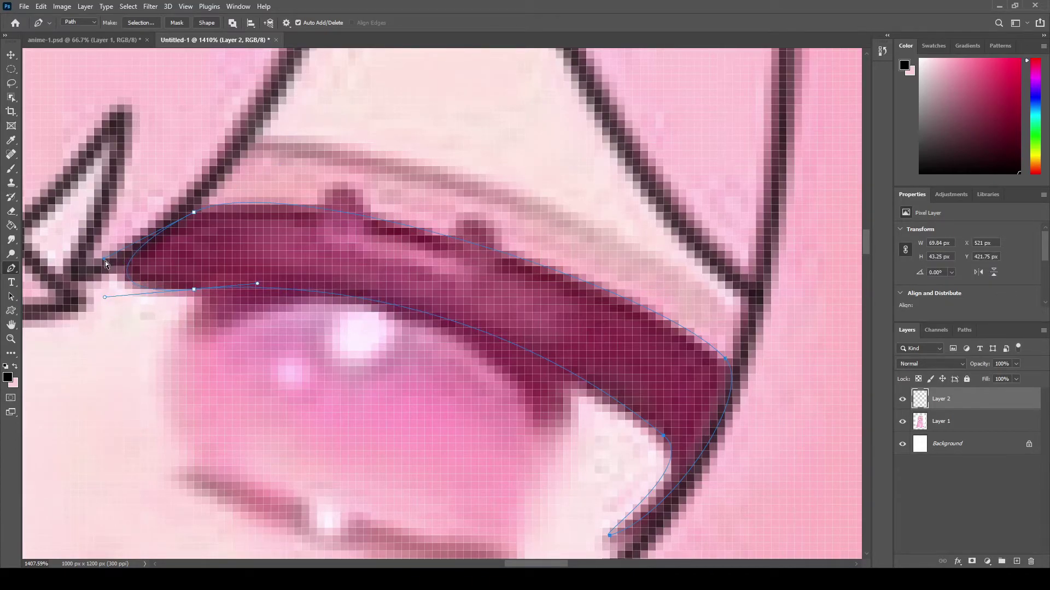
scroll(483, 271, "down", 5)
Fill the eyelash path solid black.
right_click(483, 273)
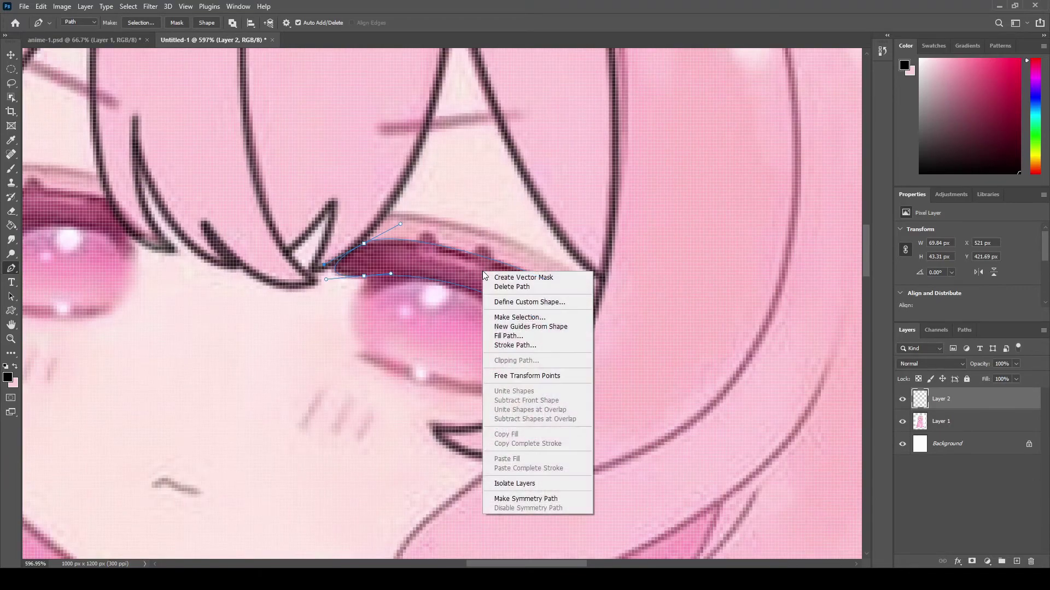
left_click(509, 336)
left_click(599, 145)
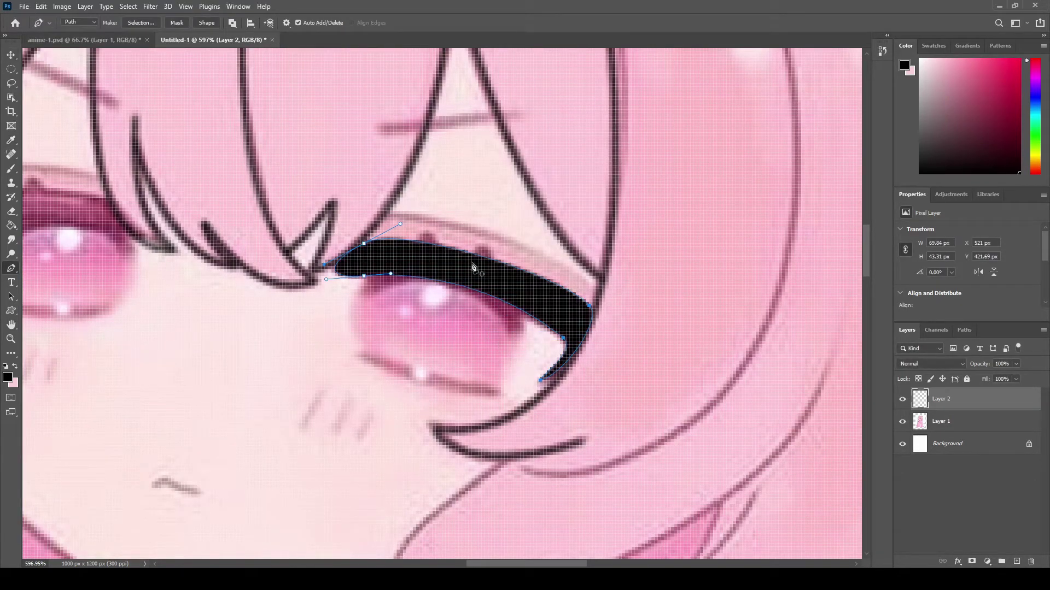
Delete the eyelash working path and hide Layer 1 to check the lash.
right_click(474, 267)
left_click(508, 272)
scroll(492, 273, "down", 3)
scroll(492, 273, "down", 4)
left_click(903, 422)
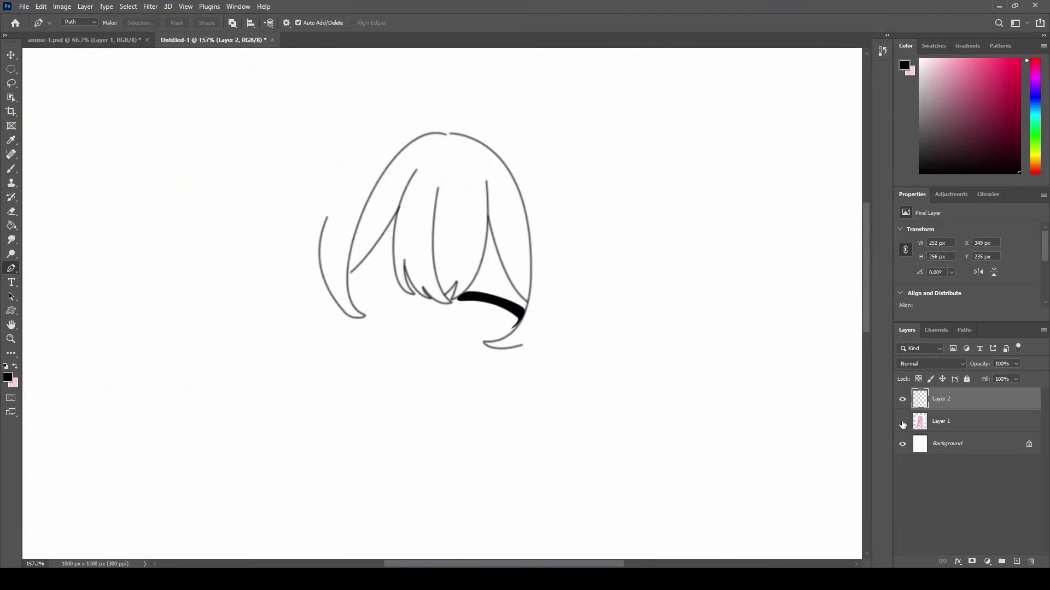
scroll(445, 364, "down", 3)
Show Layer 1 again and start the lower lash outline with a curved anchor at its outer end.
scroll(476, 338, "up", 2)
left_click(903, 421)
scroll(480, 330, "up", 4)
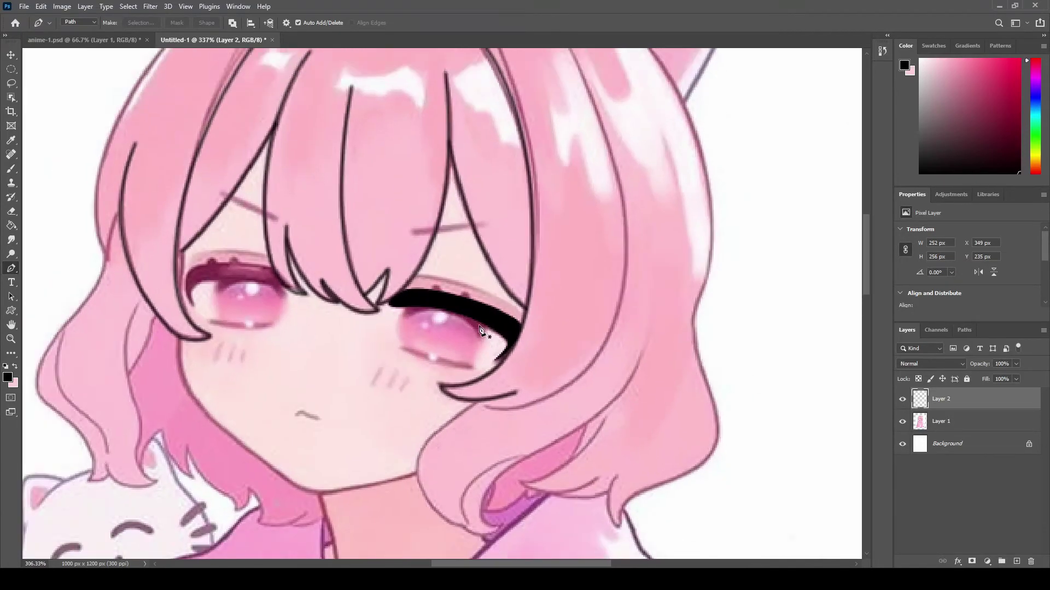
scroll(480, 331, "down", 3)
scroll(452, 352, "up", 3)
scroll(370, 353, "up", 3)
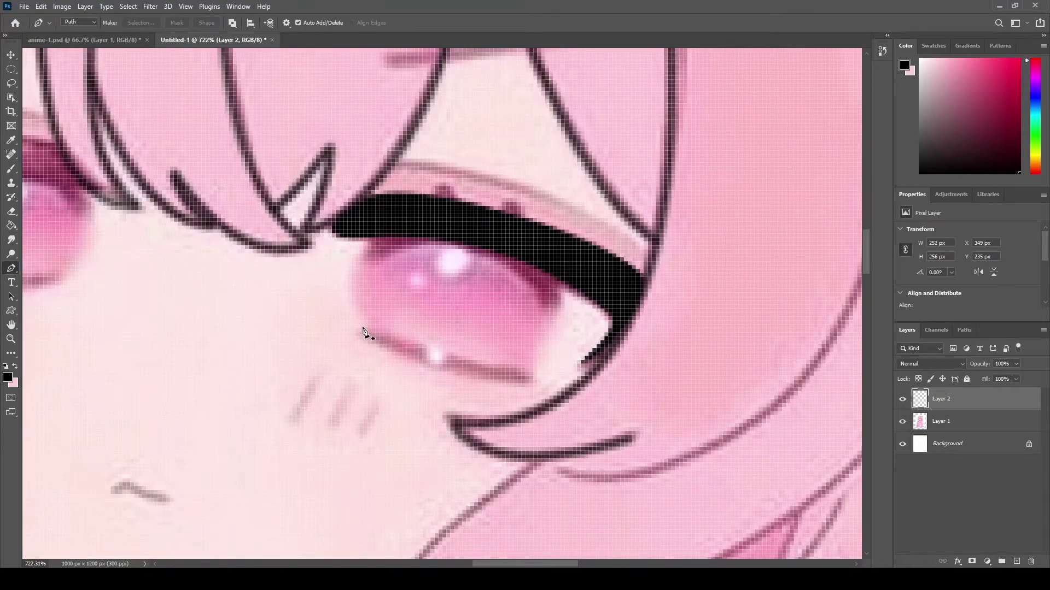
scroll(363, 330, "down", 3)
scroll(405, 342, "up", 4)
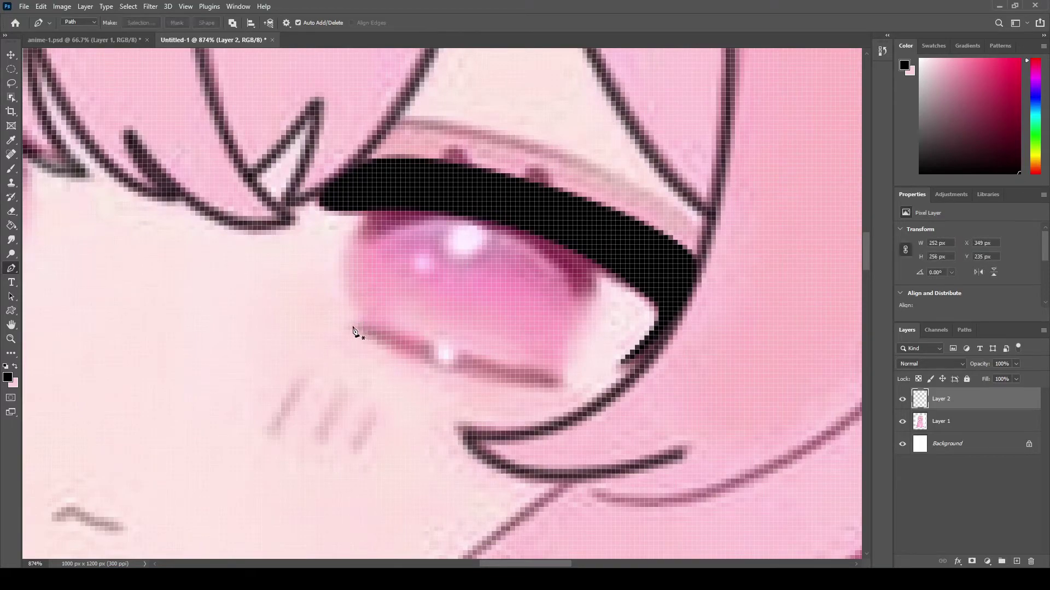
left_click(352, 327)
left_click_drag(563, 389, 711, 389)
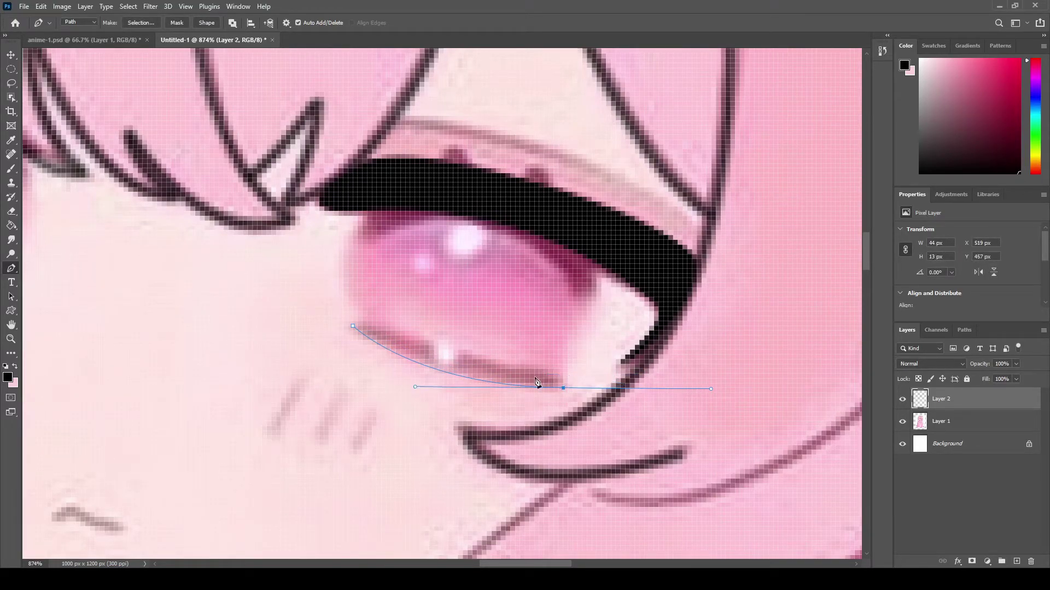
left_click(563, 388)
left_click_drag(567, 388, 733, 397)
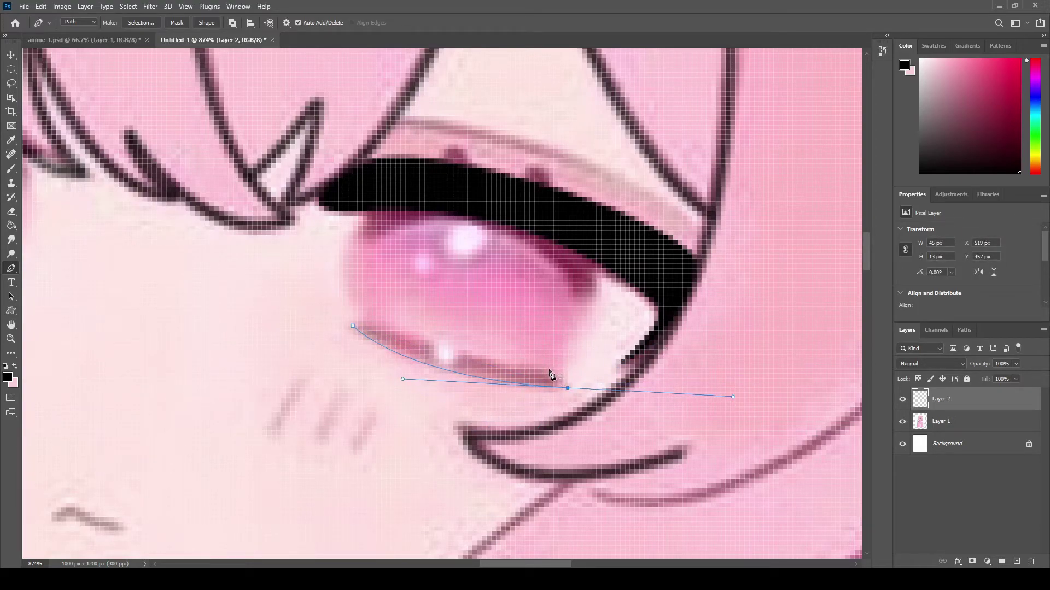
Add the outer tip anchor, curve back along the lash's upper edge, and close the path.
left_click_drag(548, 369, 577, 356)
left_click_drag(733, 398, 597, 387)
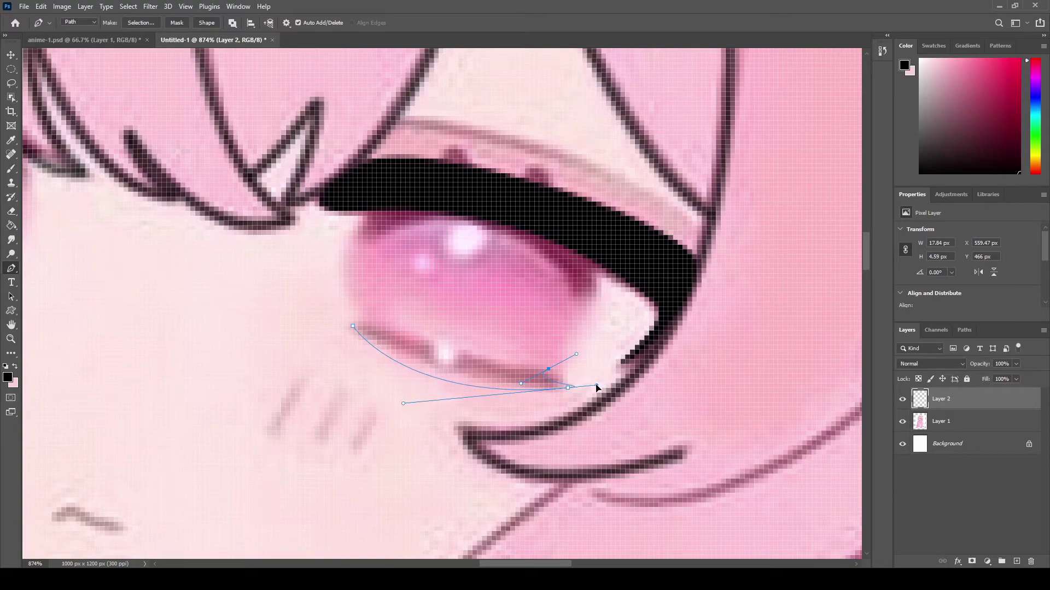
left_click_drag(403, 403, 404, 396)
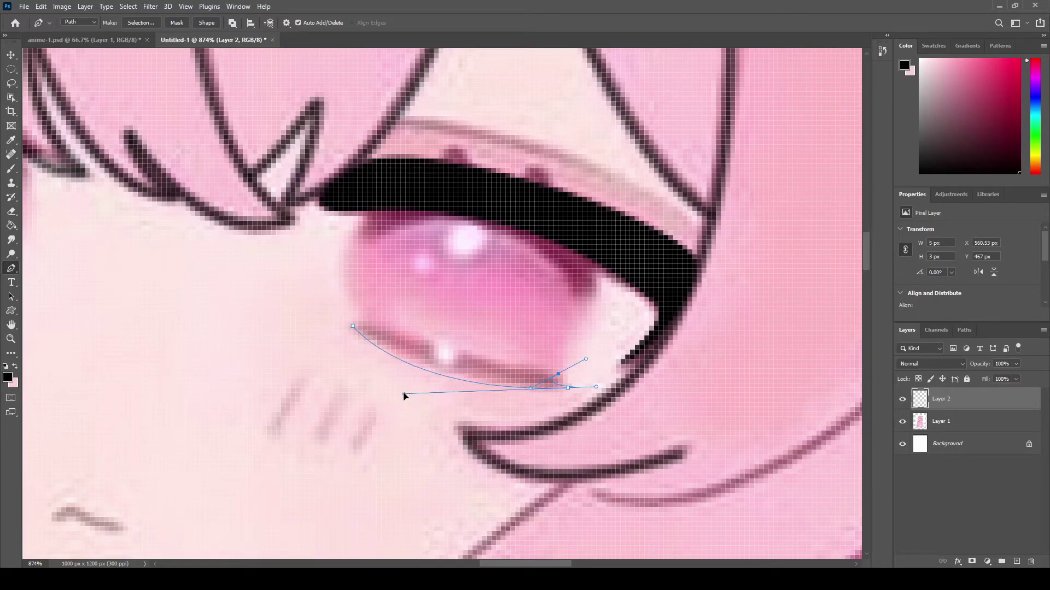
left_click_drag(367, 321, 376, 280)
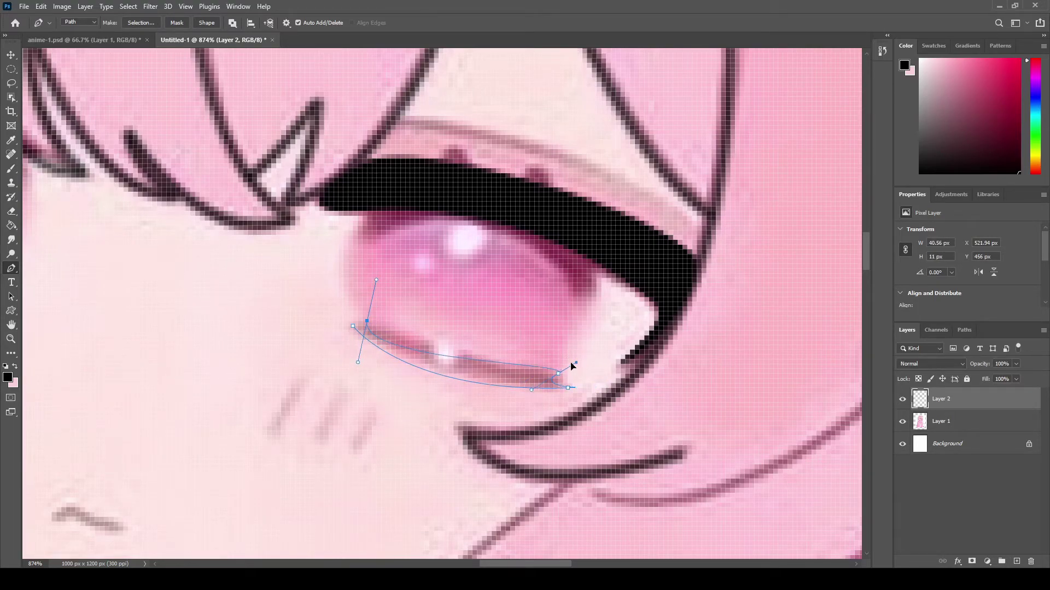
mouse_move(356, 363)
left_mouse_down()
mouse_move(412, 345)
mouse_move(503, 378)
mouse_move(529, 370)
left_mouse_up()
scroll(583, 400, "up", 3)
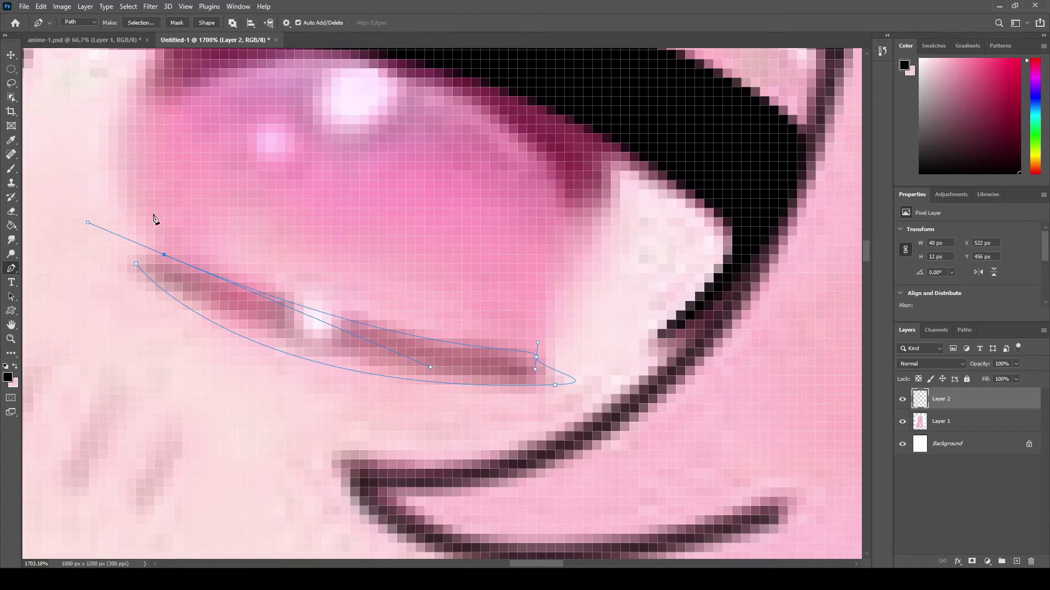
left_click(136, 265)
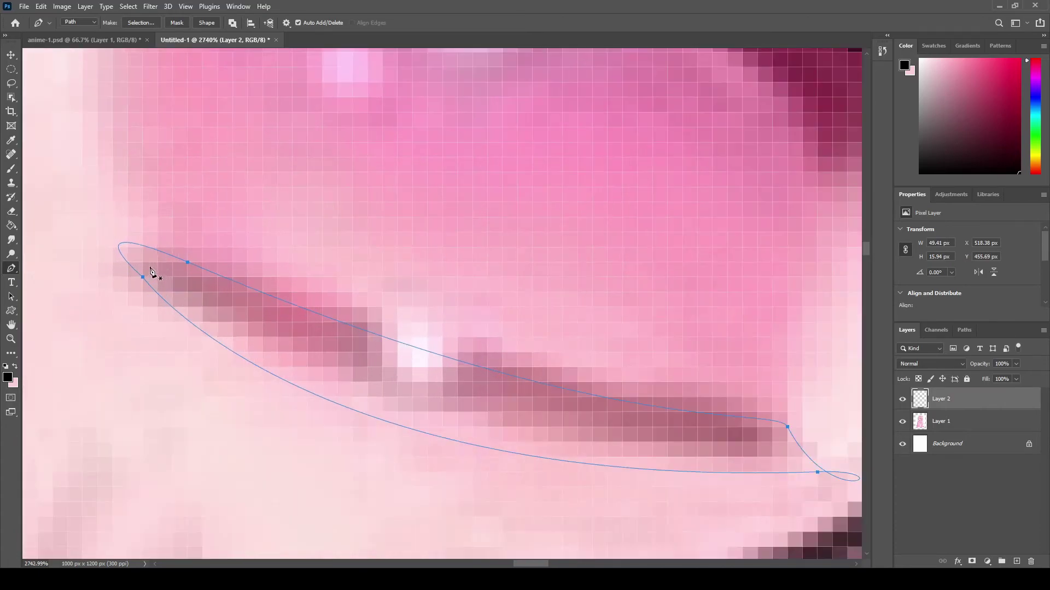
Refine the closed lower lash shape's inner tip, upper and lower edges, and outer end.
scroll(135, 252, "up", 5, "alt")
scroll(421, 304, "down", 4, "alt")
mouse_move(317, 279)
left_mouse_down()
mouse_move(282, 257)
mouse_move(284, 293)
mouse_move(269, 279)
left_mouse_up()
left_click_drag(403, 451, 401, 415)
left_click_drag(275, 259, 282, 275)
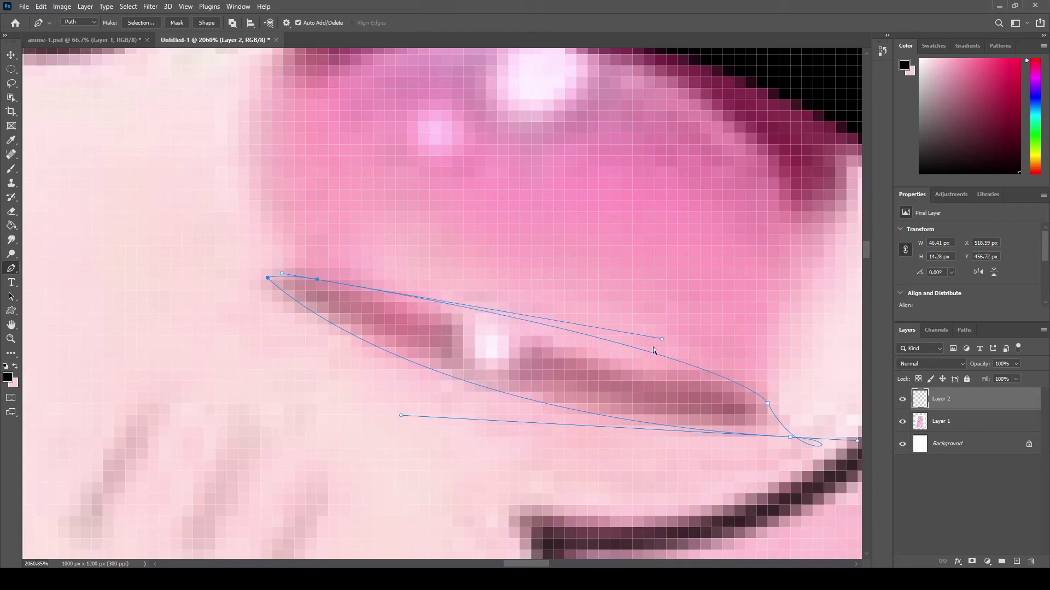
left_click_drag(662, 339, 452, 359)
scroll(736, 433, "right", 2)
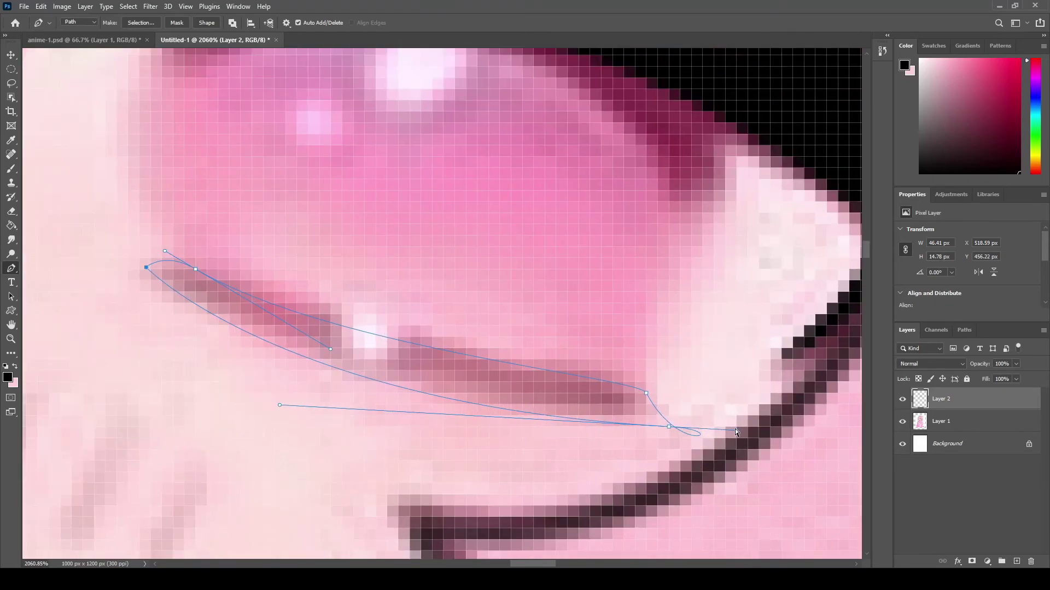
left_click_drag(736, 432, 683, 429)
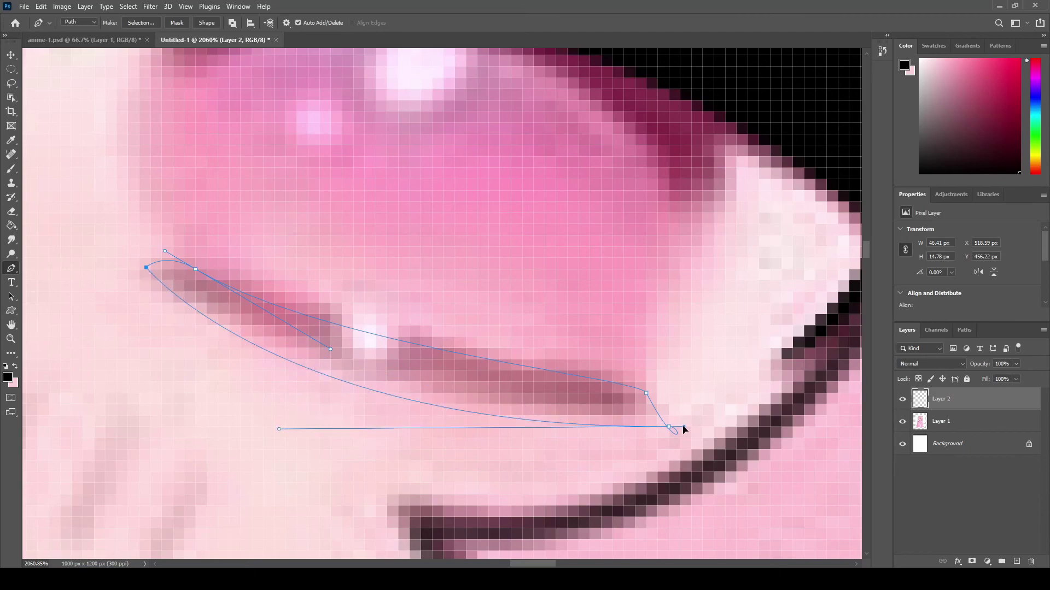
left_click_drag(279, 429, 272, 397)
left_click(647, 393, "ctrl")
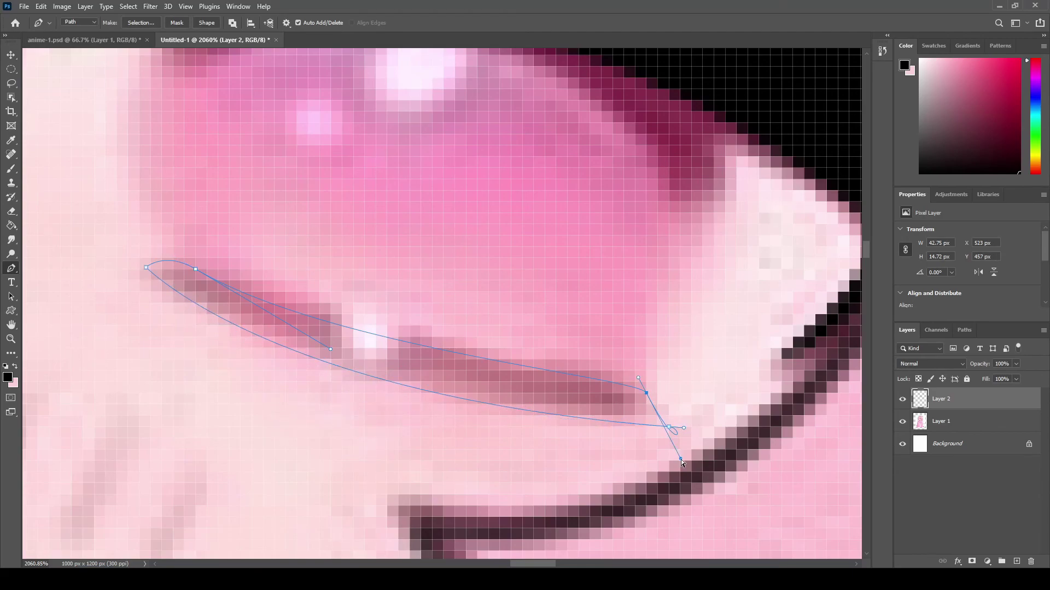
scroll(594, 407, "right", 1)
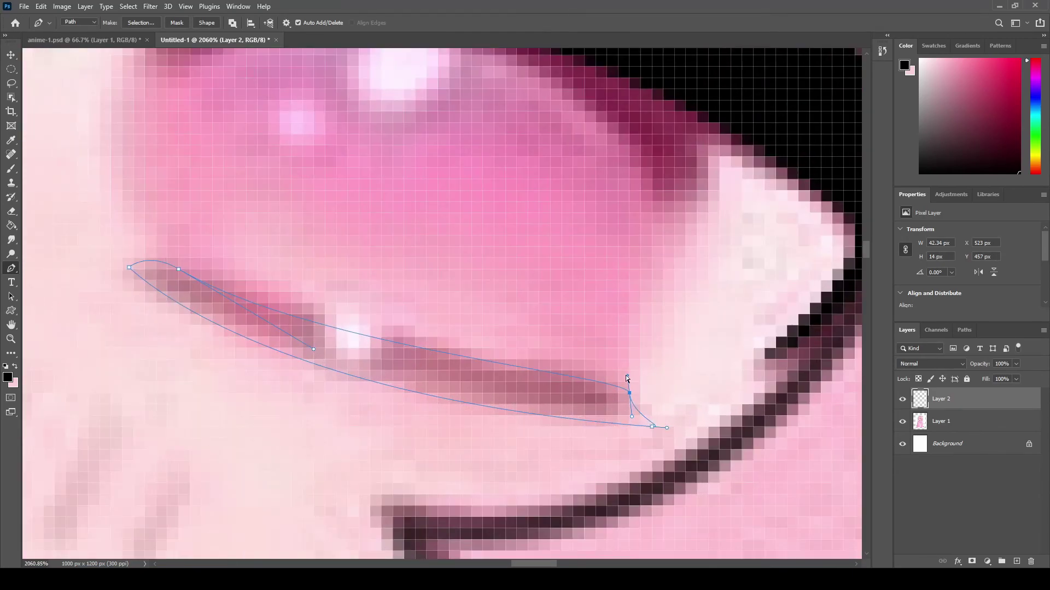
scroll(590, 389, "down", 5)
Fill the lower lash path solid black.
right_click(496, 405)
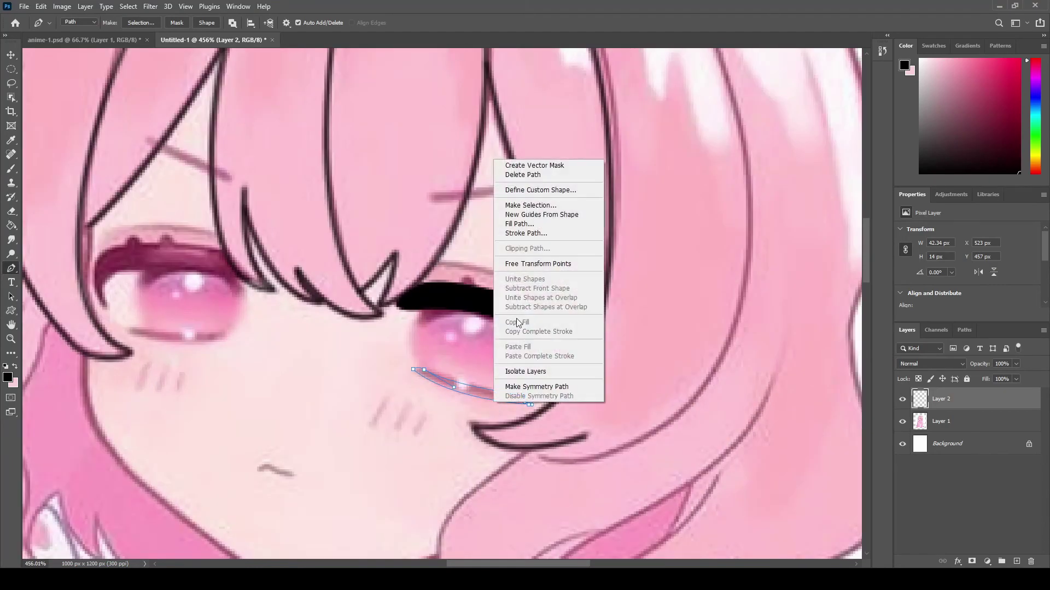
left_click(527, 224)
left_click(593, 141)
scroll(130, 157, "down", 3)
Delete the lower lash working path.
key("v")
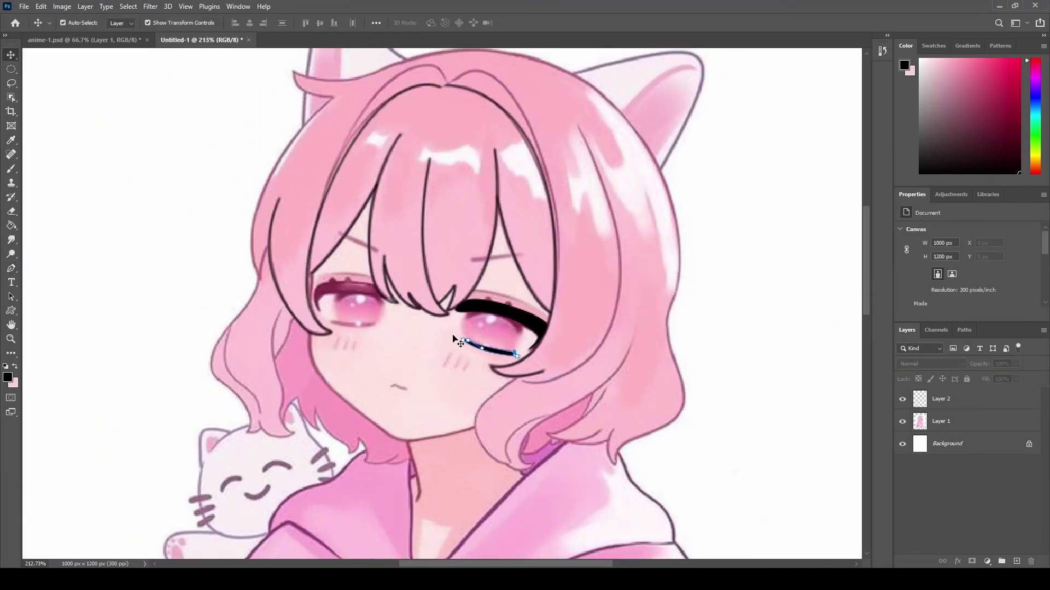
right_click(477, 263)
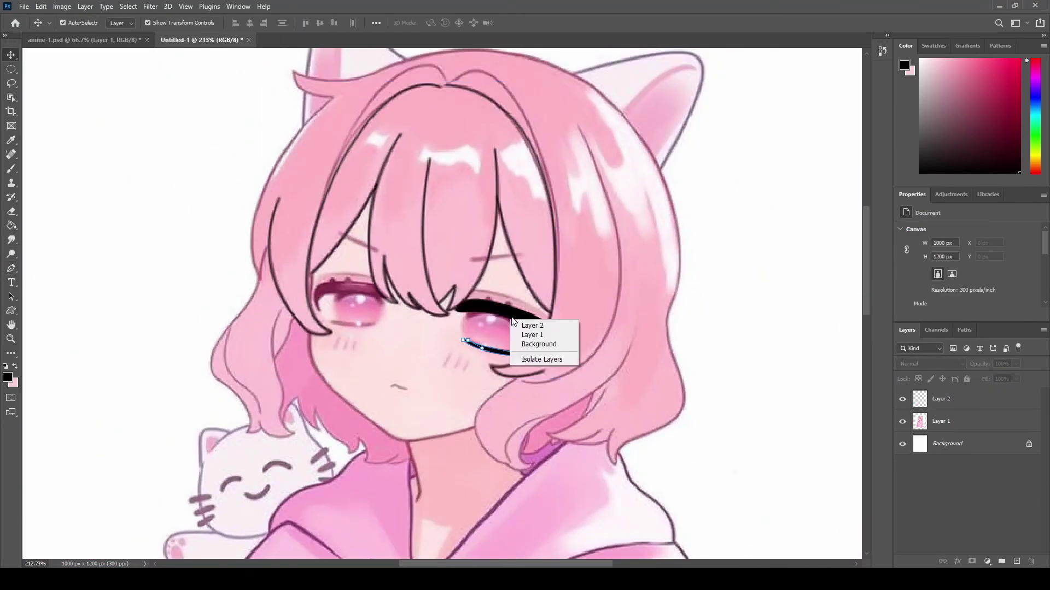
left_click(11, 270)
right_click(509, 318)
left_click(533, 336)
Hide Layer 1 to review the line art, then show it again.
left_click(903, 421)
scroll(459, 310, "down", 3)
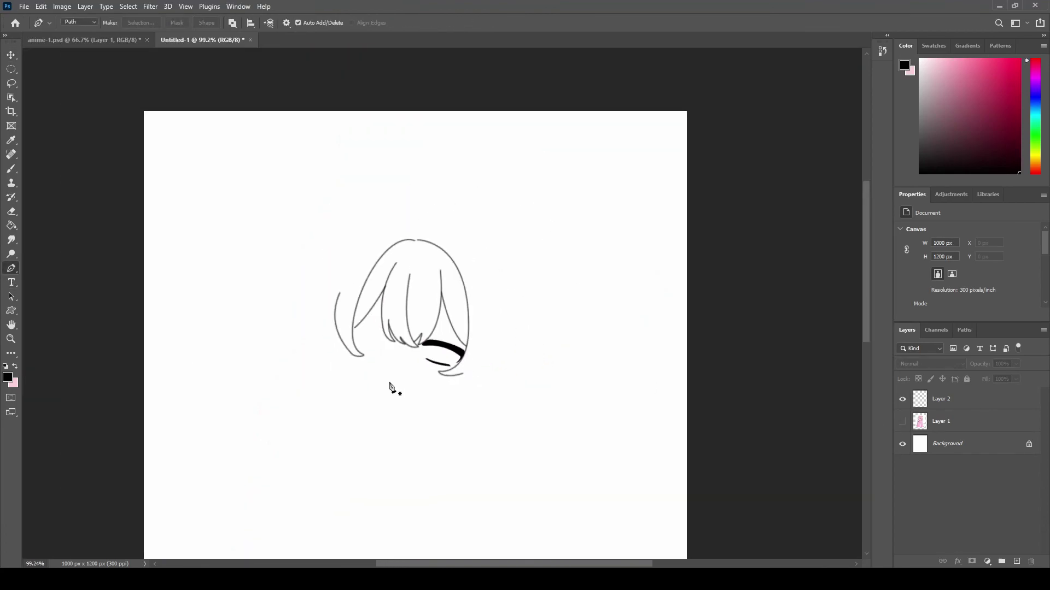
scroll(458, 310, "down", 2)
scroll(458, 310, "up", 5)
left_click(902, 421)
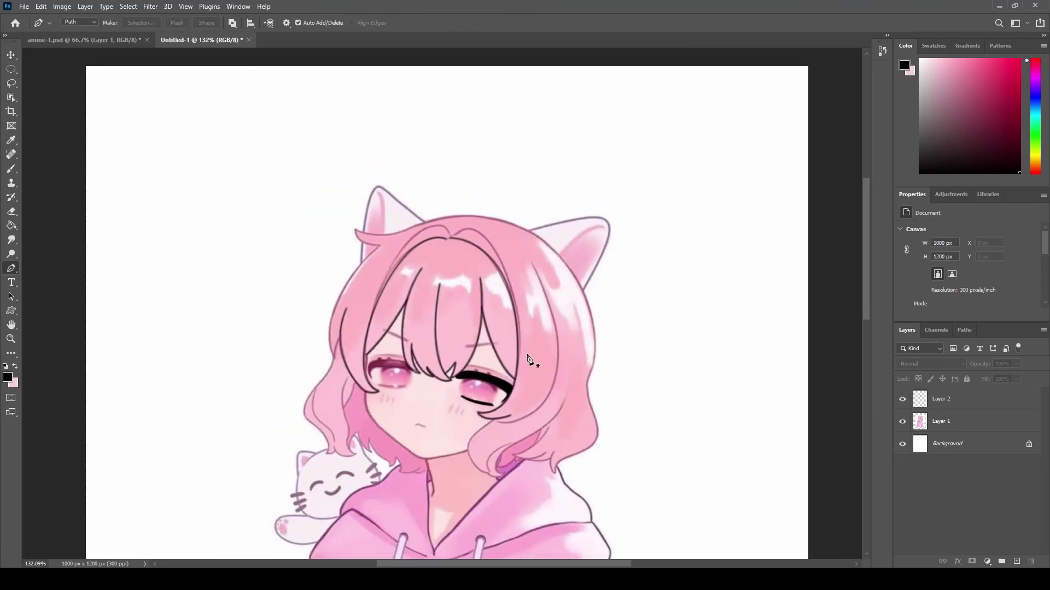
scroll(543, 338, "down", 3)
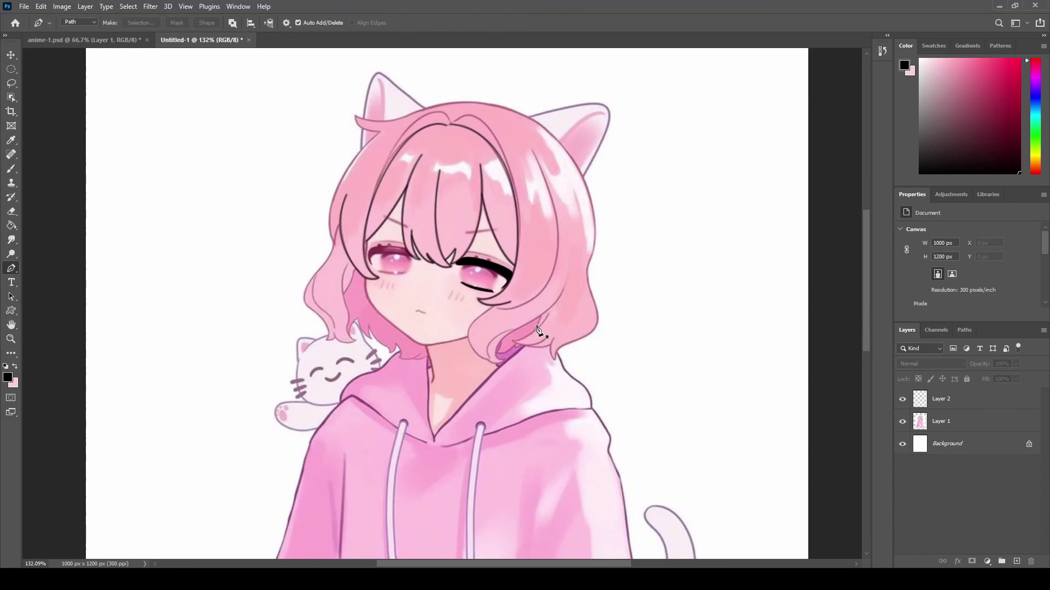